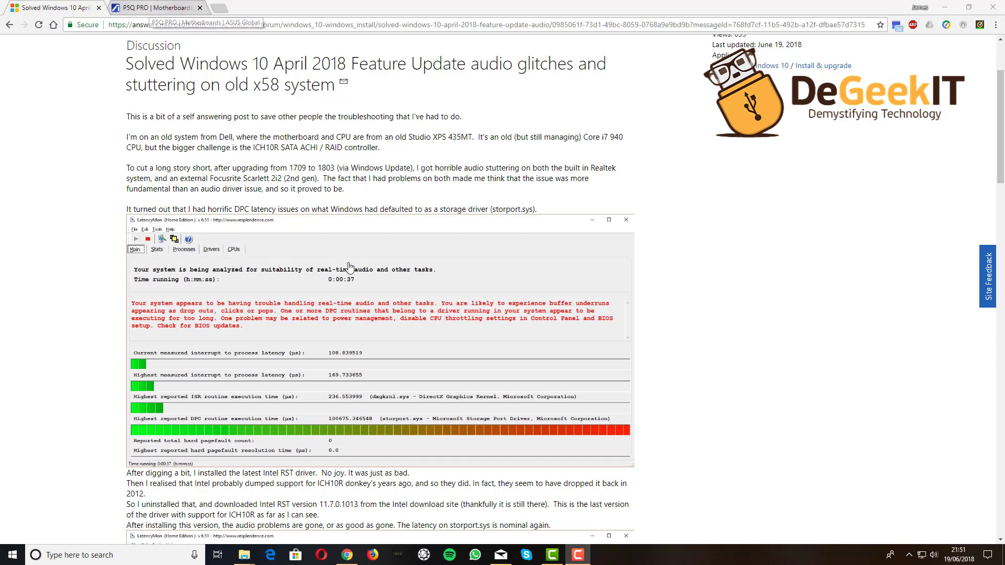
Scroll the Intel RST fix thread past the LatencyMon screenshots to the ASUS P5Q Pro reply
scroll(426, 341, "down", 11)
scroll(426, 341, "down", 8)
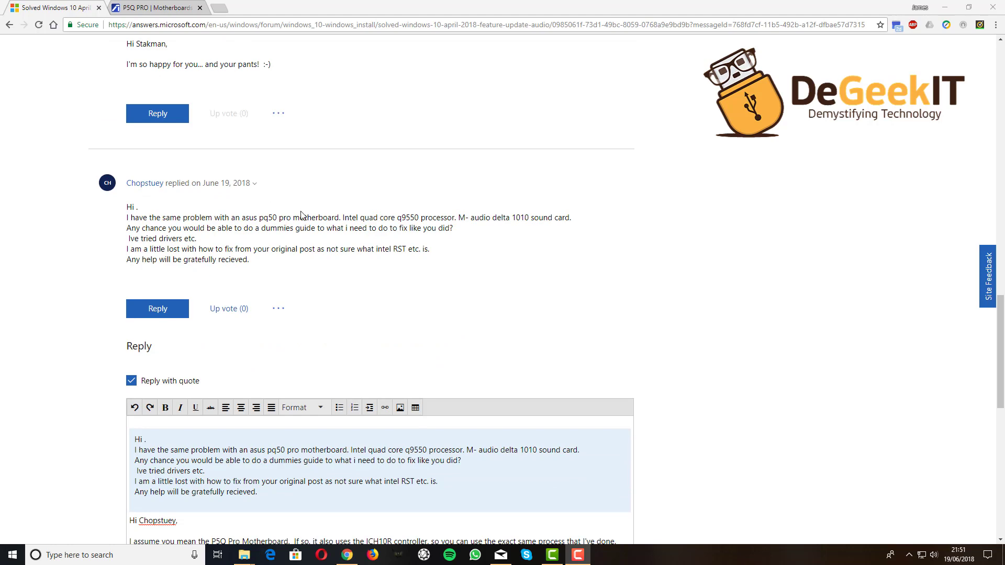
Open the P5Q PRO specifications and highlight ICH10R in the Chipset row (Intel P45 / ICH10R)
left_click(156, 8)
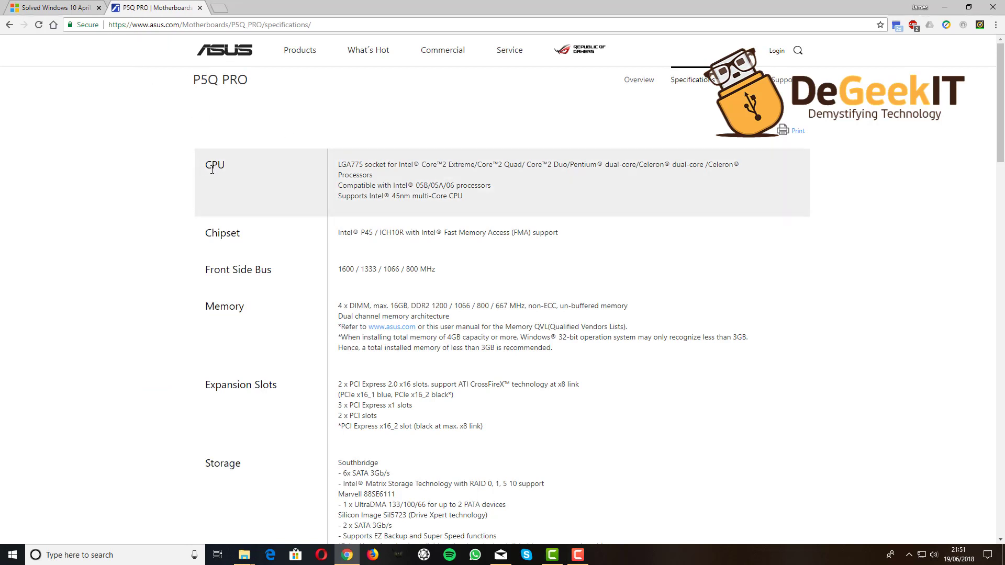
left_click(639, 81)
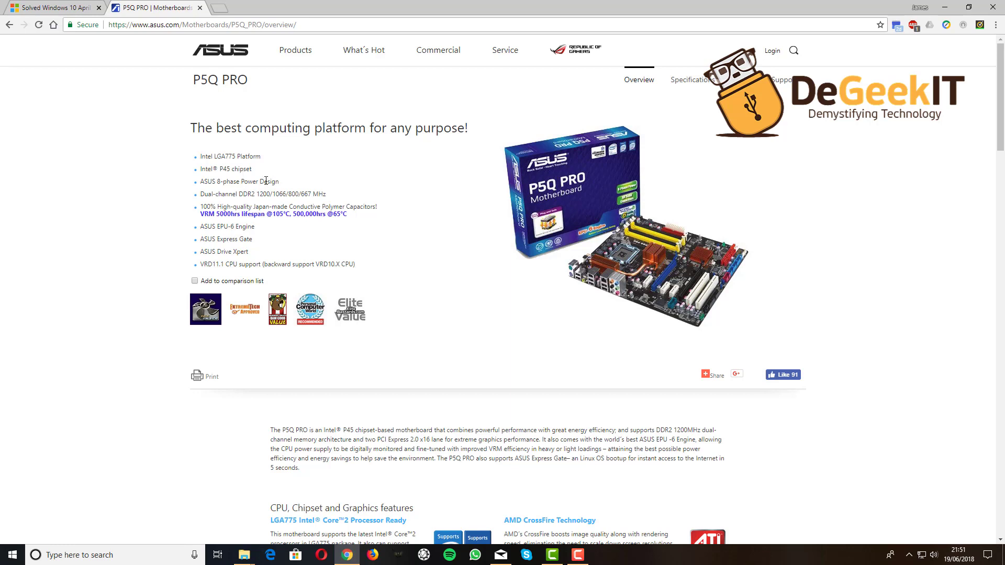
left_click(688, 79)
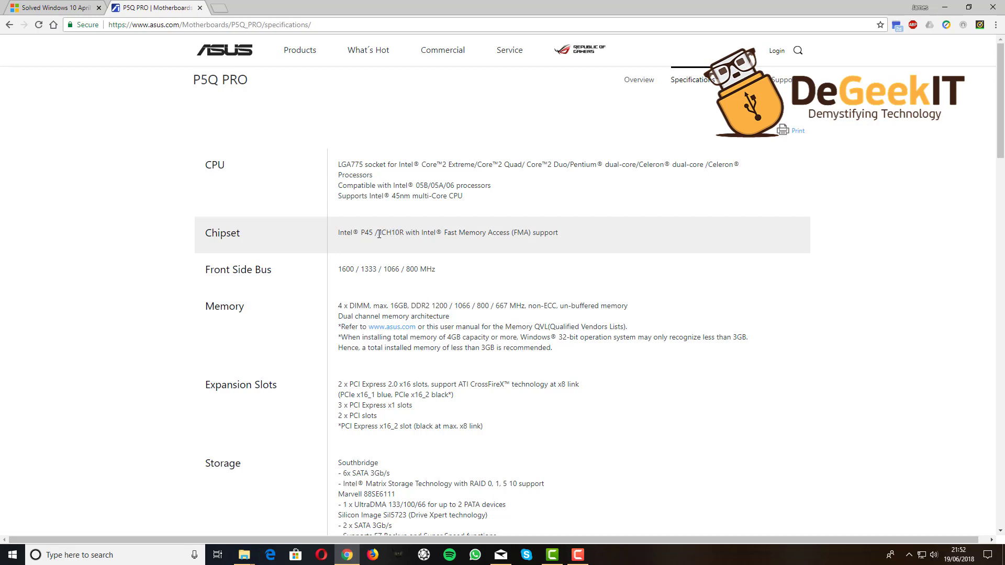
left_click_drag(377, 233, 407, 232)
Check System > About shows Windows 10 Pro 1803 on a Core i7 940, then close Settings
left_click(219, 8)
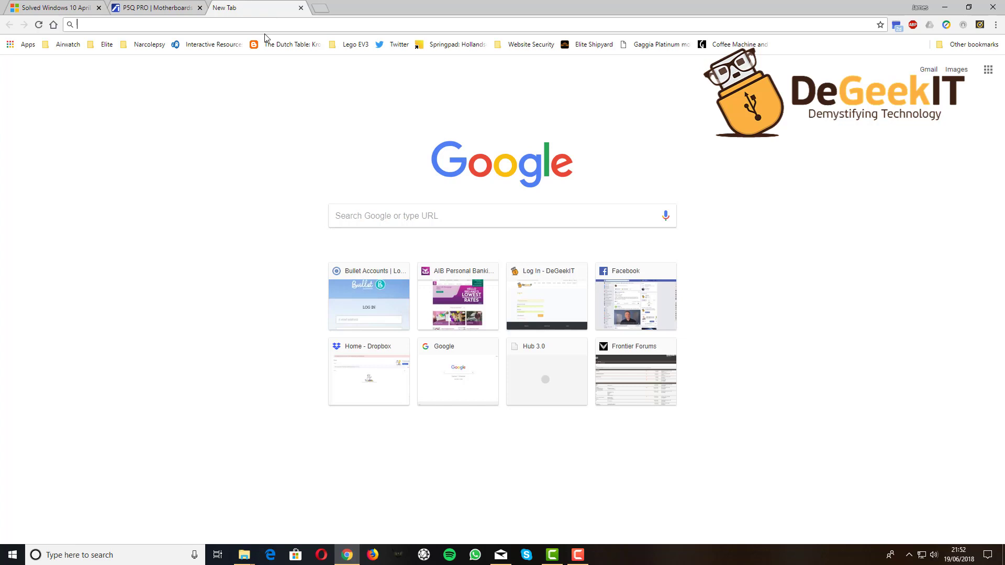
left_click(130, 553)
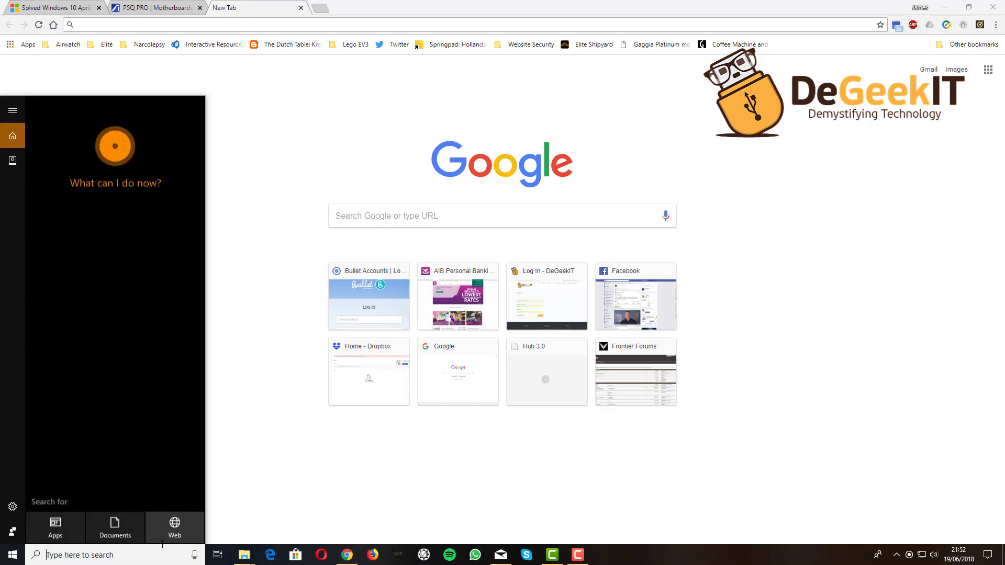
left_click(12, 555)
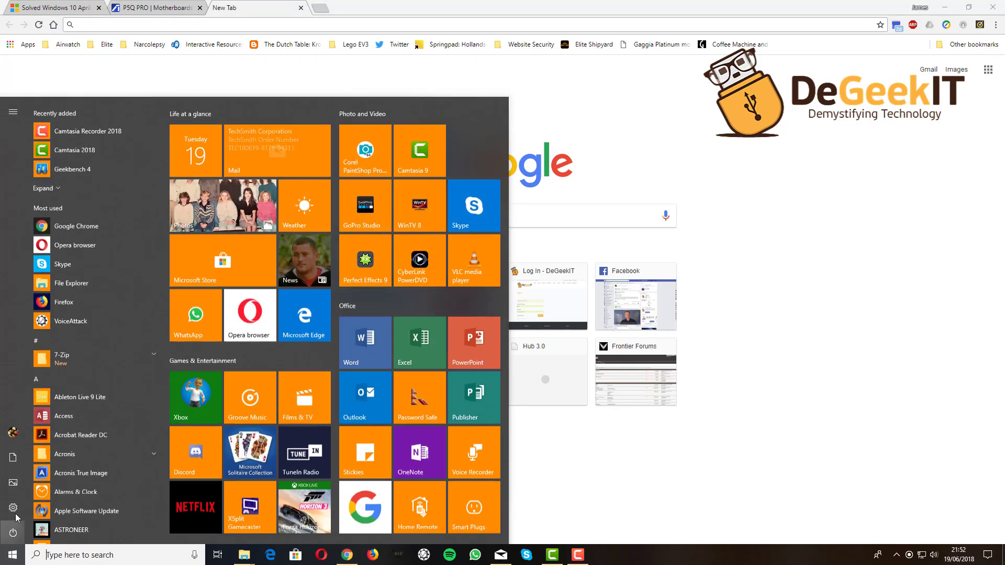
left_click(12, 506)
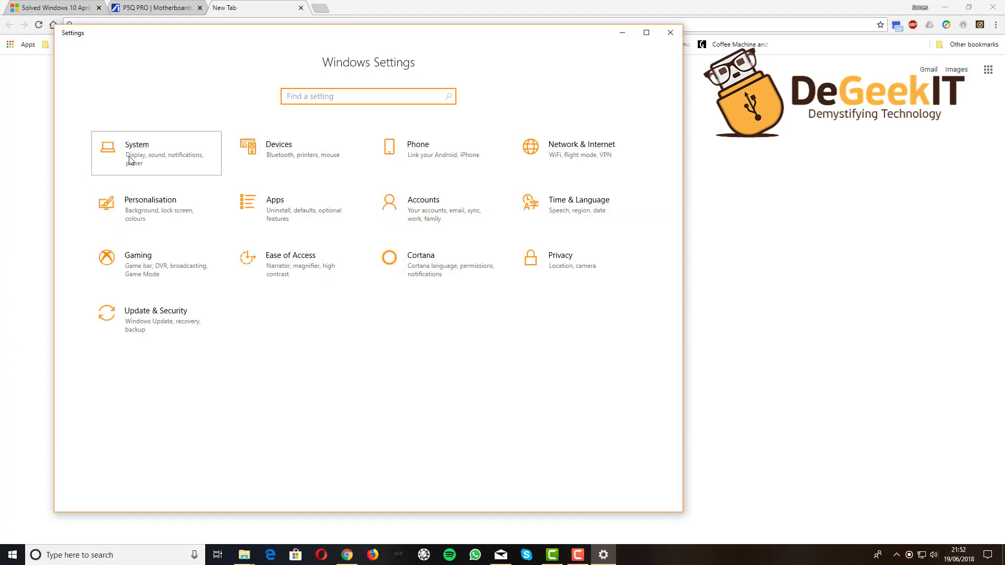
left_click(130, 158)
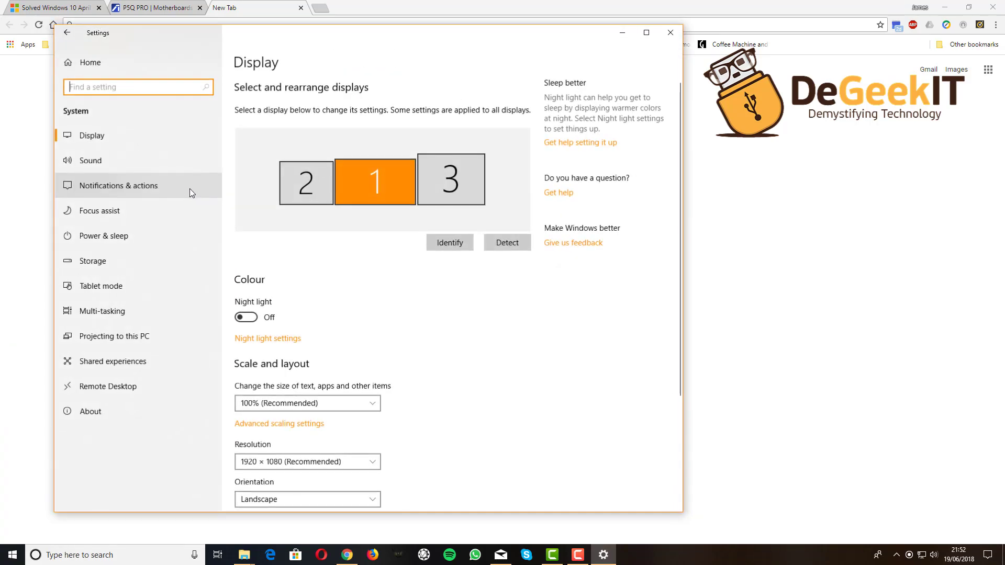
left_click(111, 412)
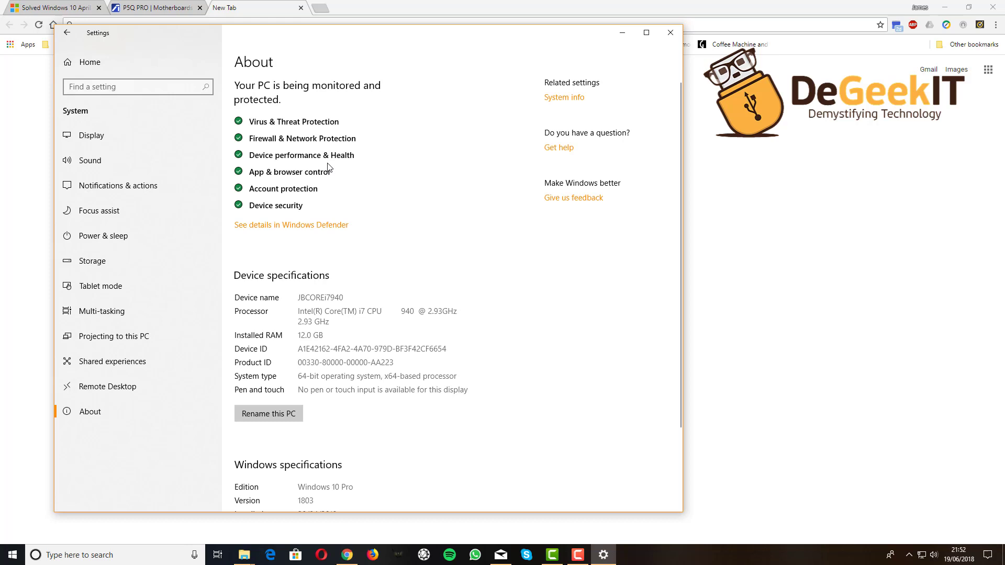
scroll(355, 366, "down", 3)
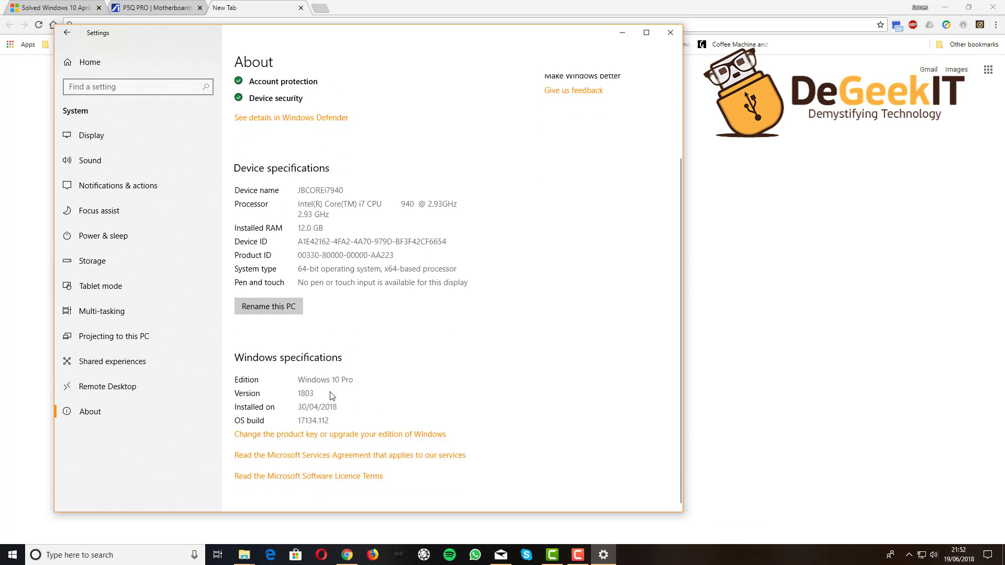
left_click(670, 37)
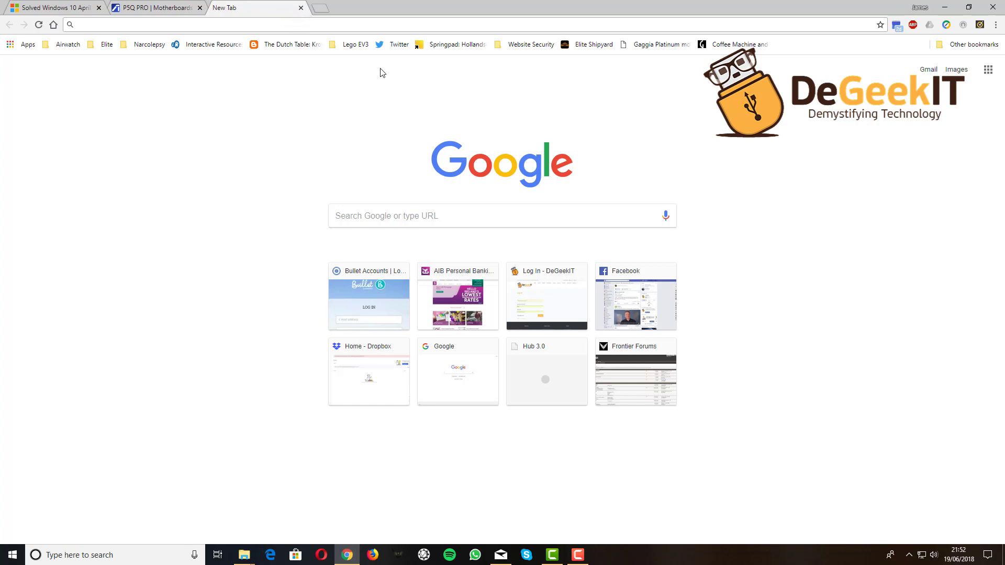
Search Google for 'intel rst download'
left_click(412, 216)
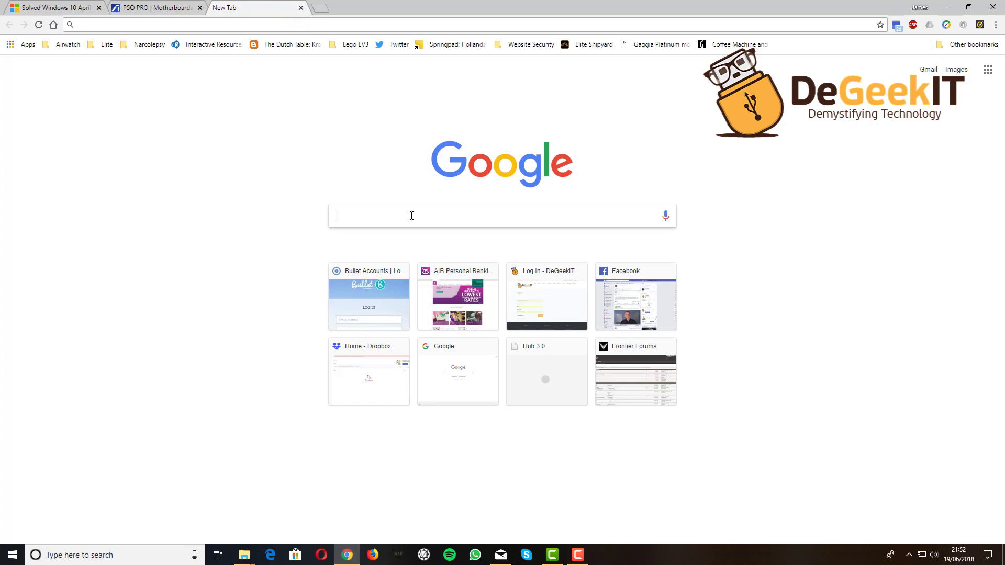
type("intel rst download")
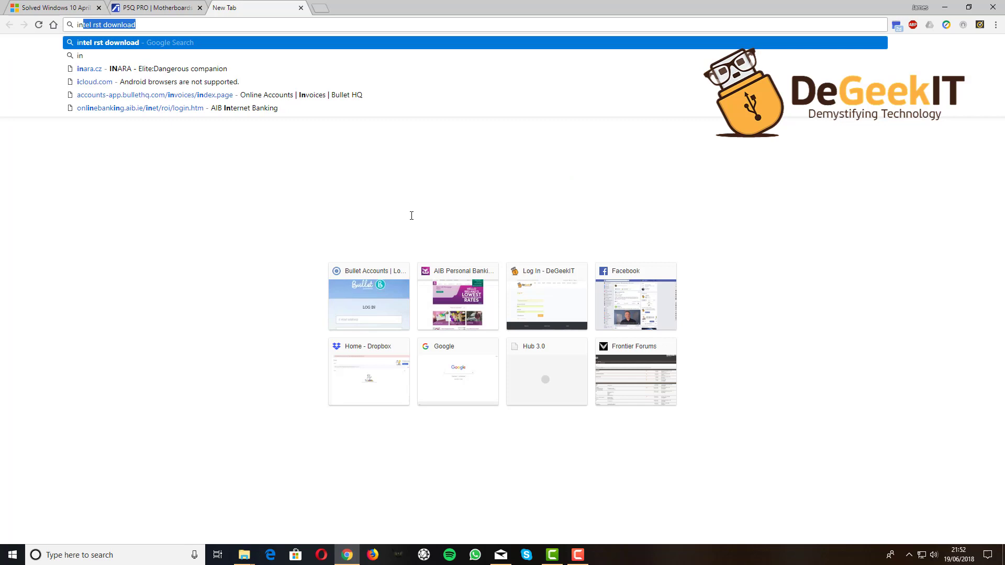
key("Return")
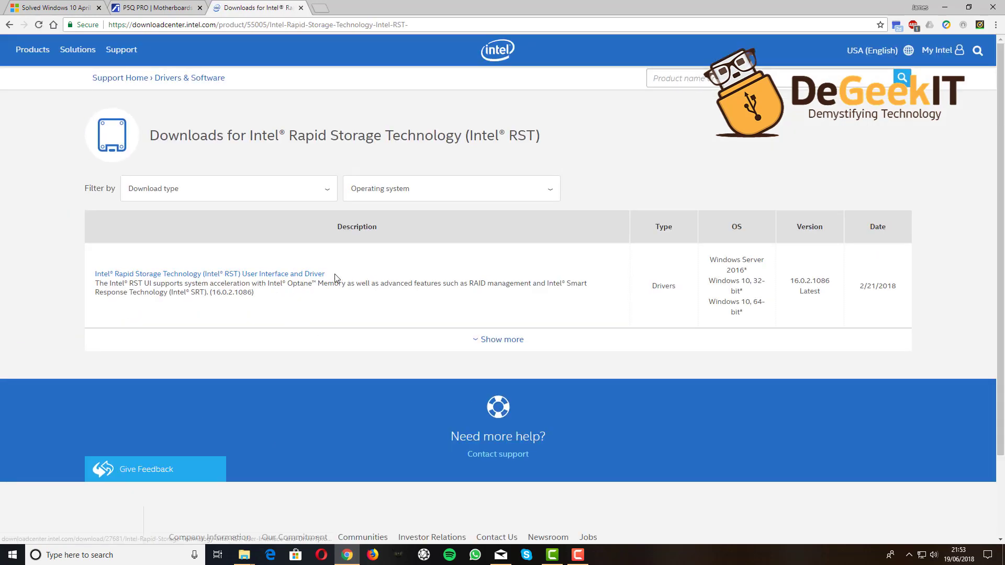
Open the Intel RST User Interface and Driver page and scroll to version 11.7.0.1013 under Other Versions
left_click(217, 278)
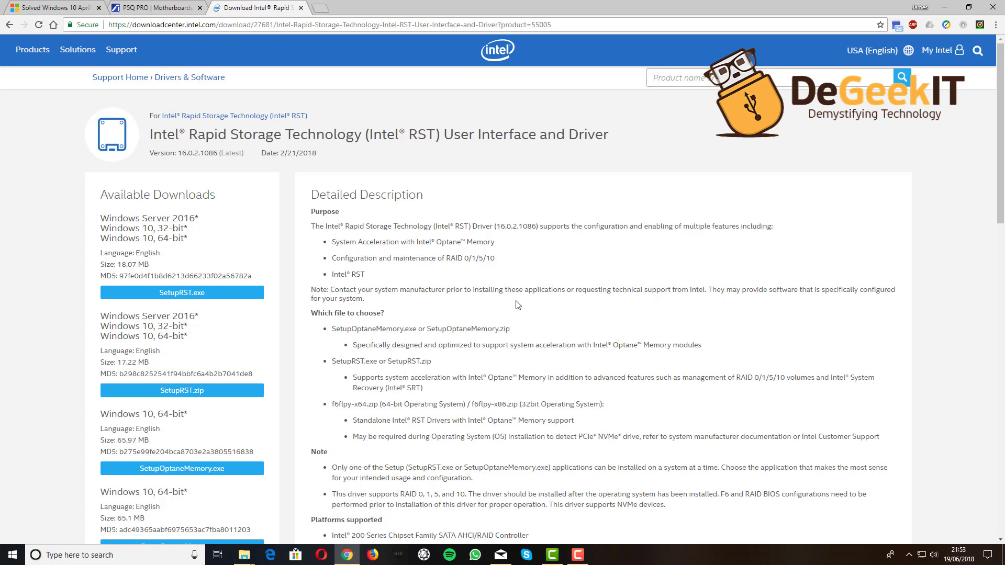
scroll(525, 322, "down", 2)
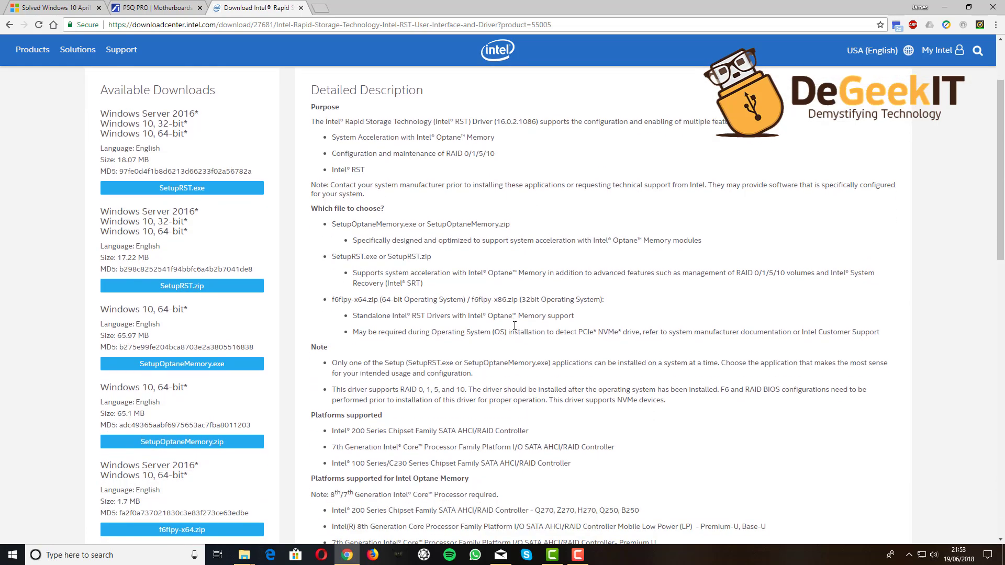
scroll(502, 316, "down", 8)
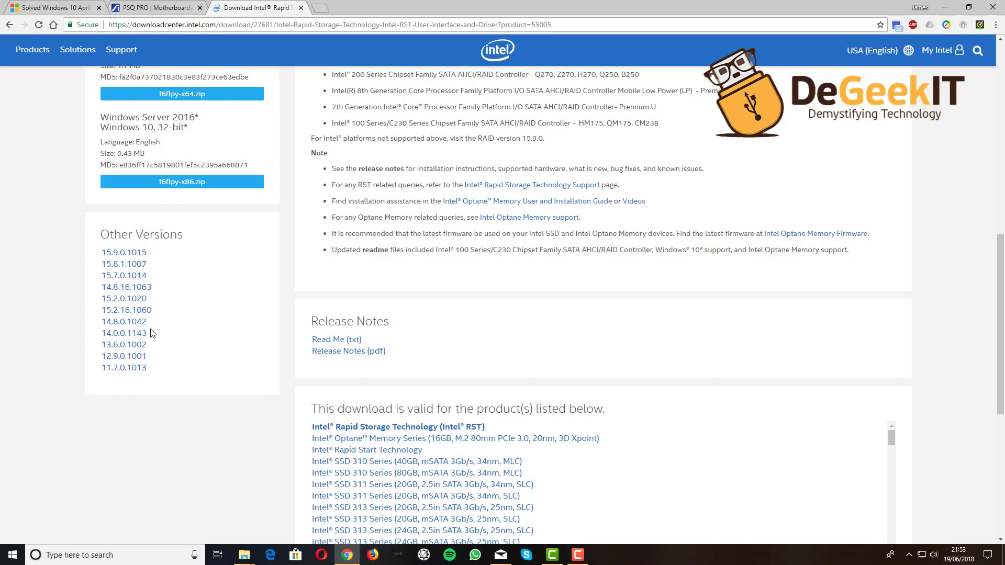
Open the RST 11.7.0.1013 driver page and read its release notes
left_click(134, 373)
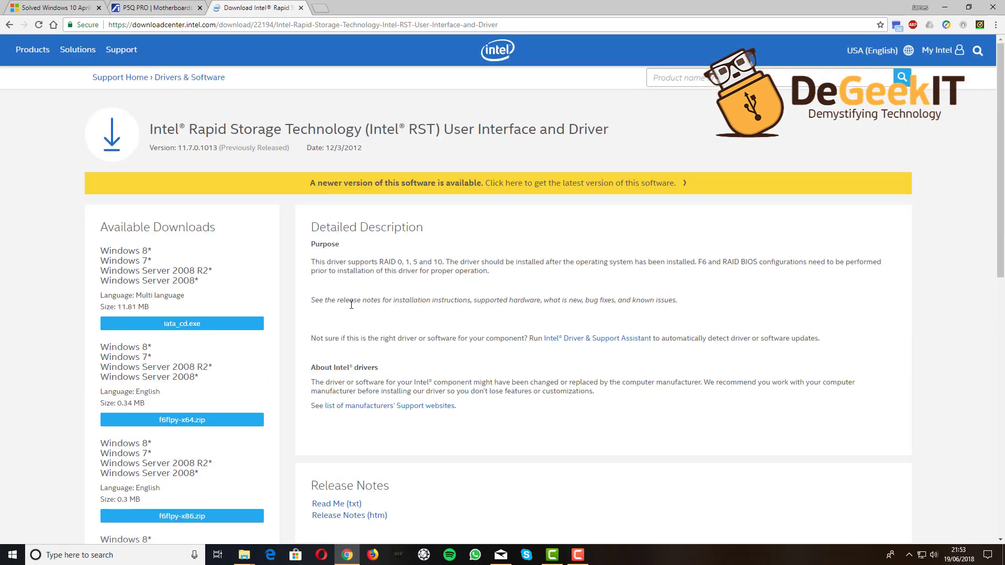
scroll(351, 304, "down", 2)
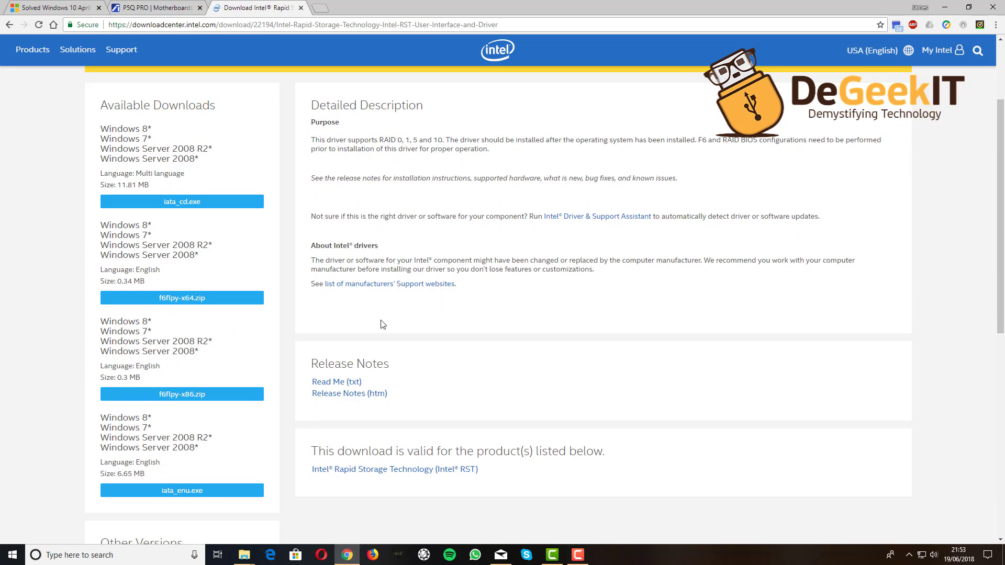
scroll(416, 317, "up", 2)
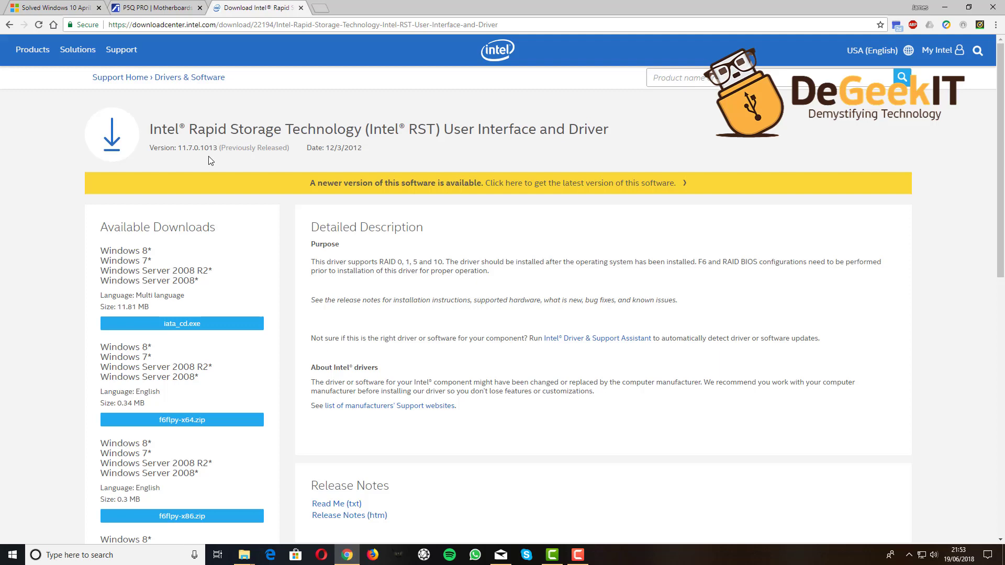
scroll(388, 289, "down", 2)
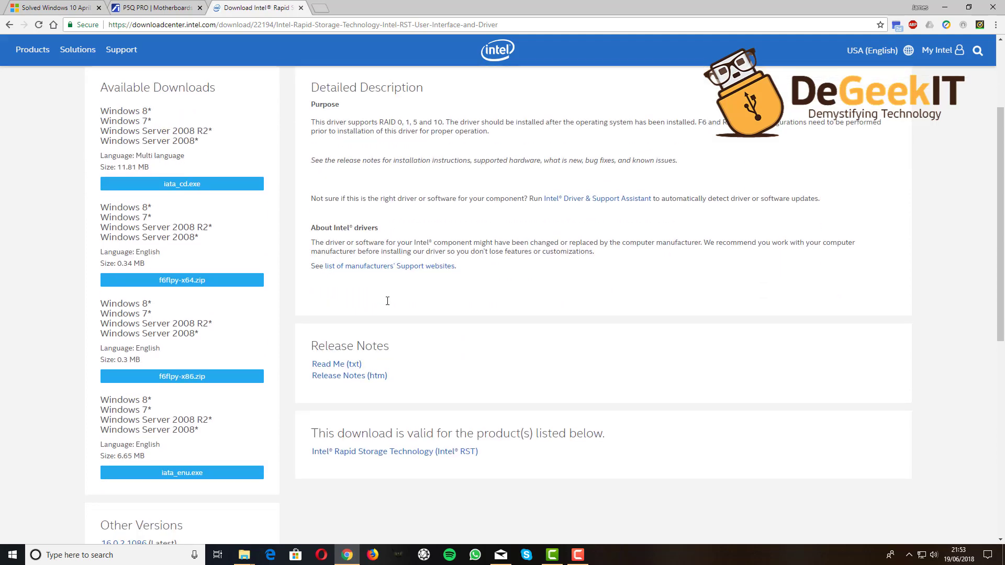
left_click(342, 383)
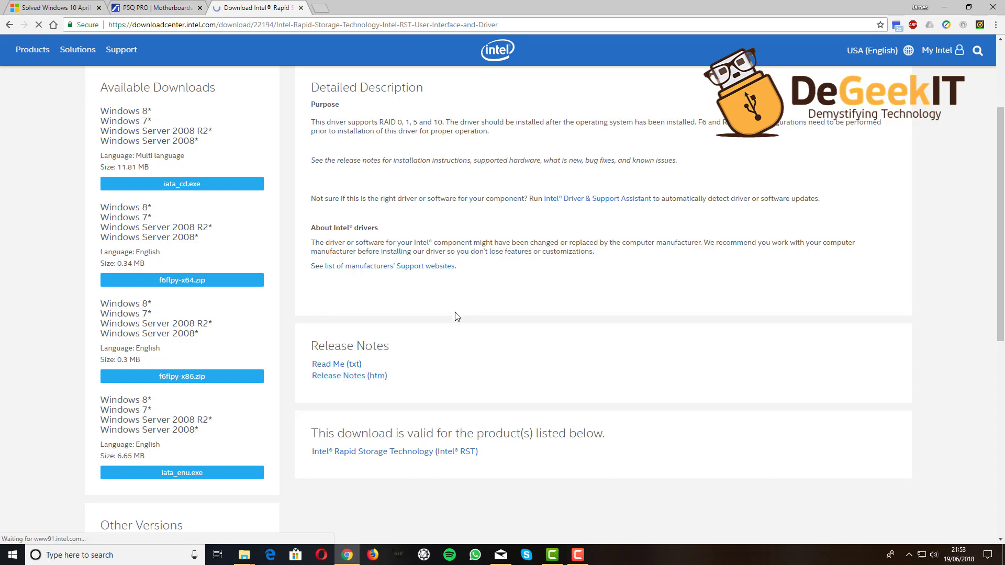
scroll(229, 312, "down", 7)
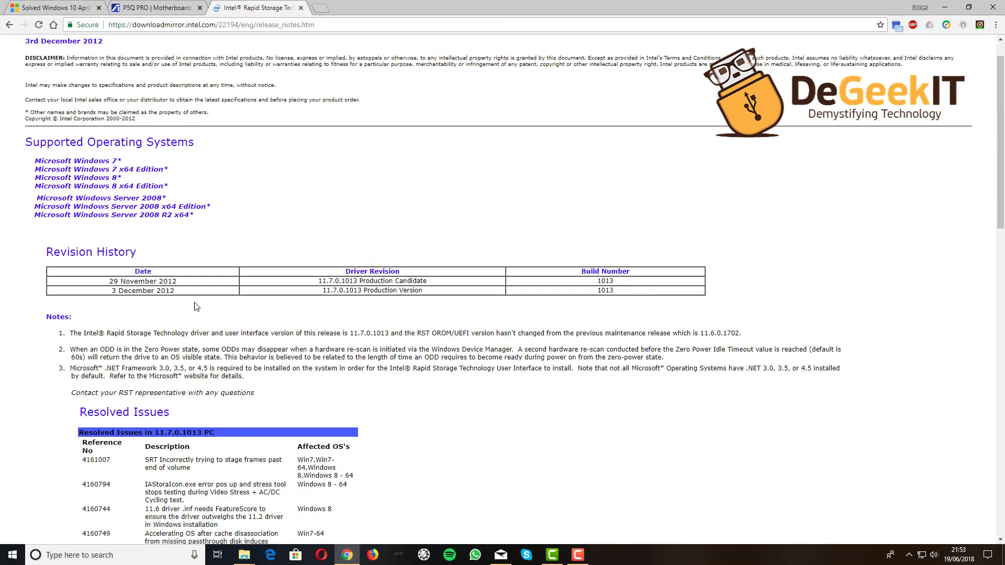
scroll(206, 399, "down", 15)
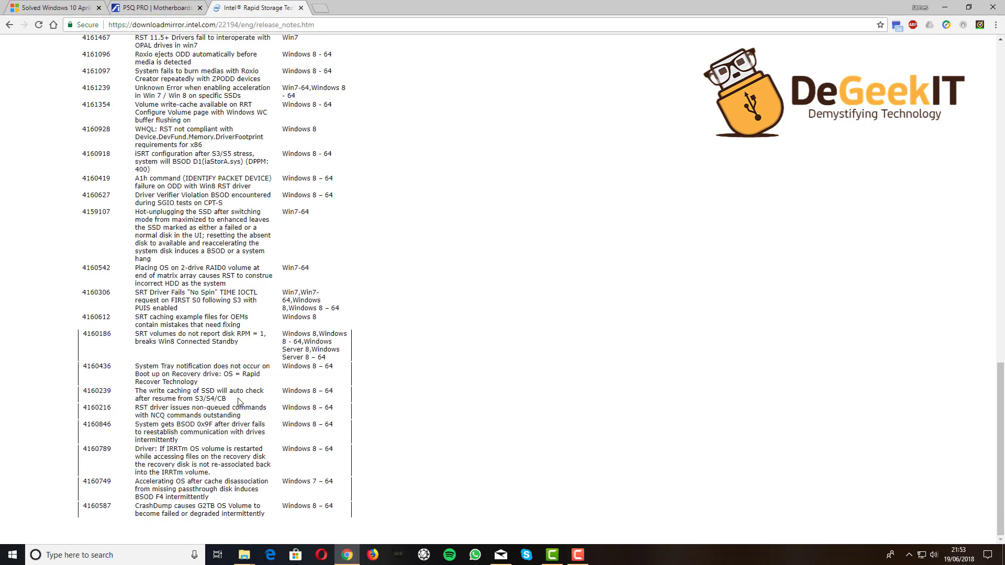
scroll(354, 370, "up", 10)
key("alt+Left")
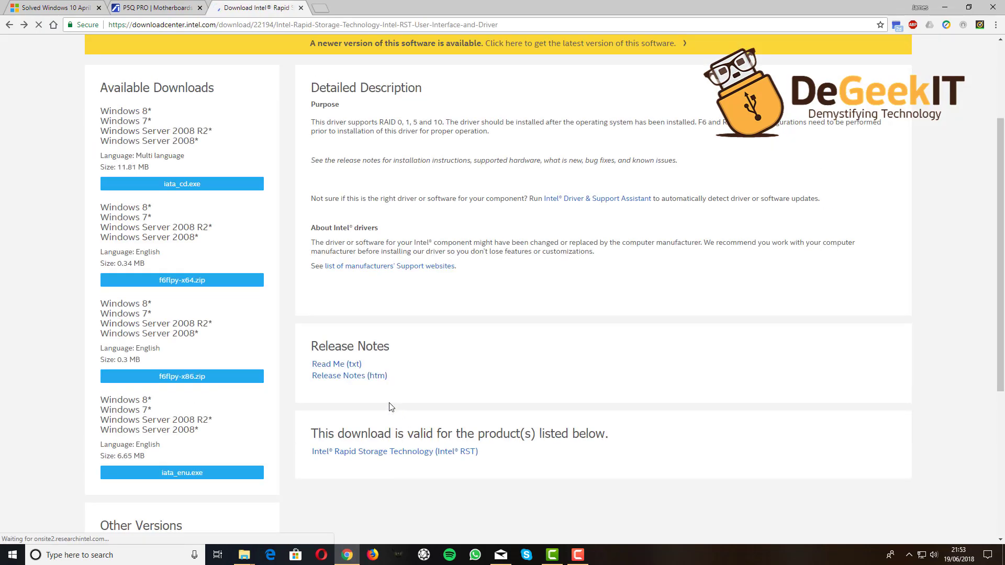
Check the 11.7.0.1013 readme lists ICH10R among supported controllers, then return to the driver page
left_click(351, 365)
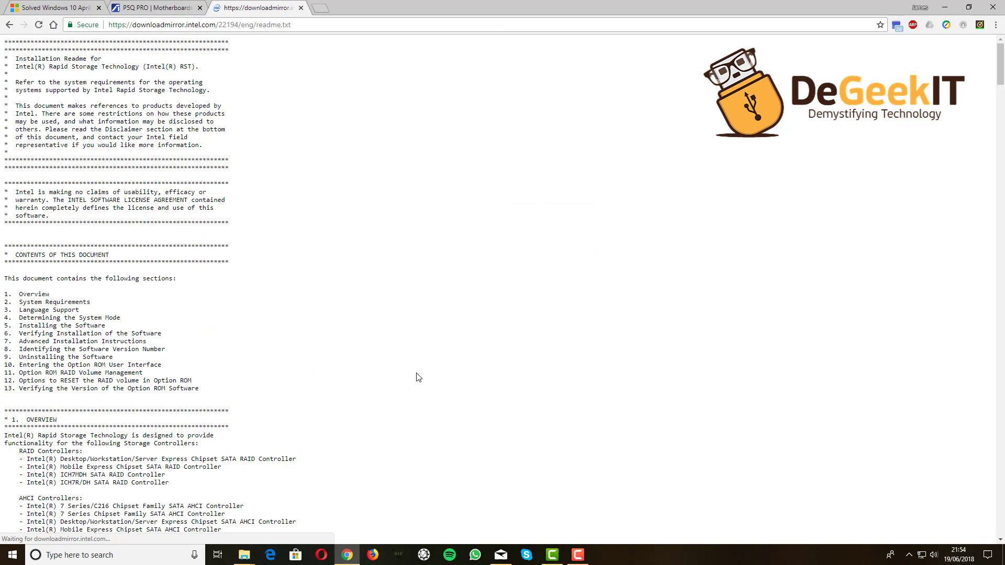
scroll(178, 426, "down", 2)
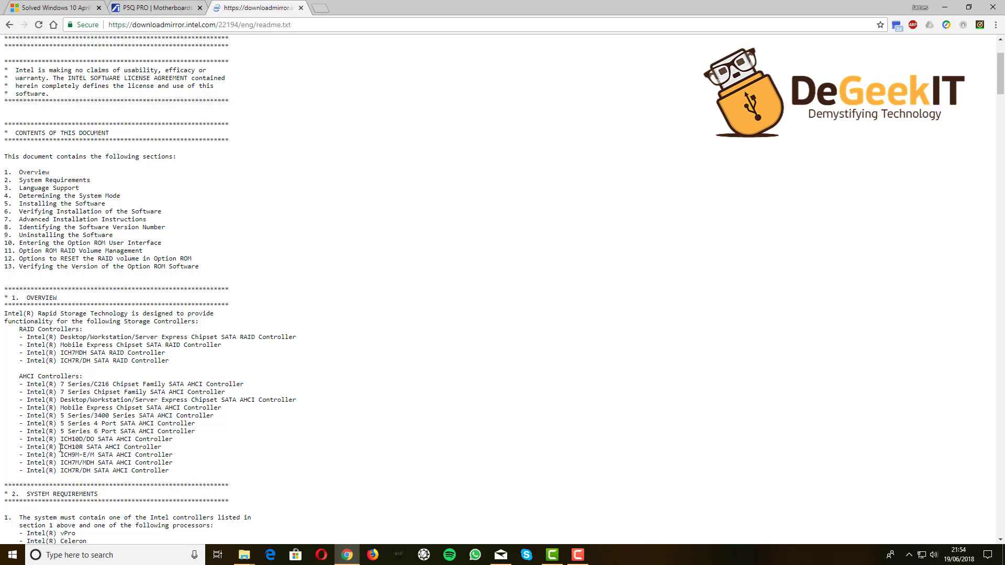
left_click_drag(61, 448, 85, 448)
key("alt+Left")
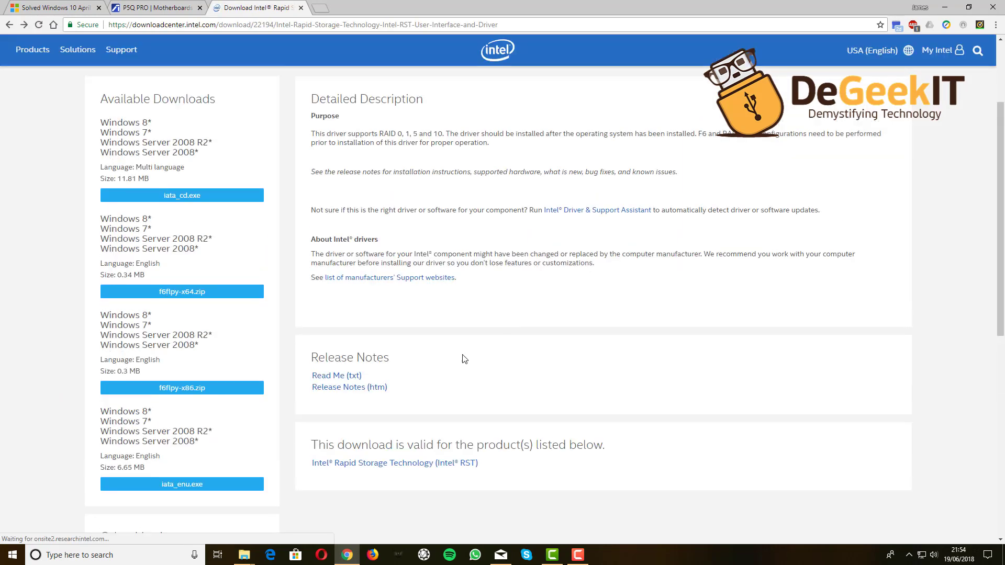
scroll(464, 359, "up", 2)
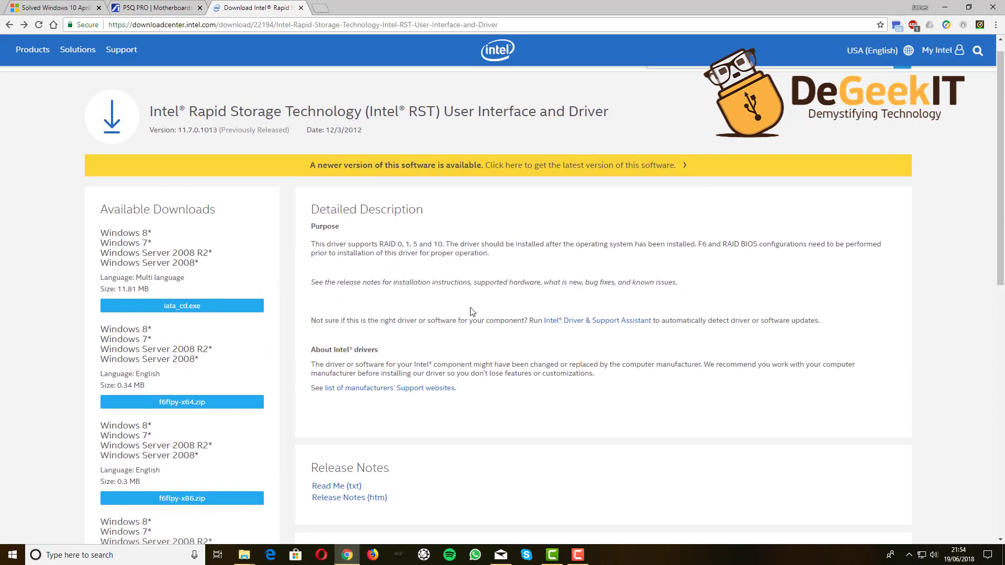
Download iata_cd.exe after accepting Intel's licence agreement, then open the downloaded installer
left_click(176, 312)
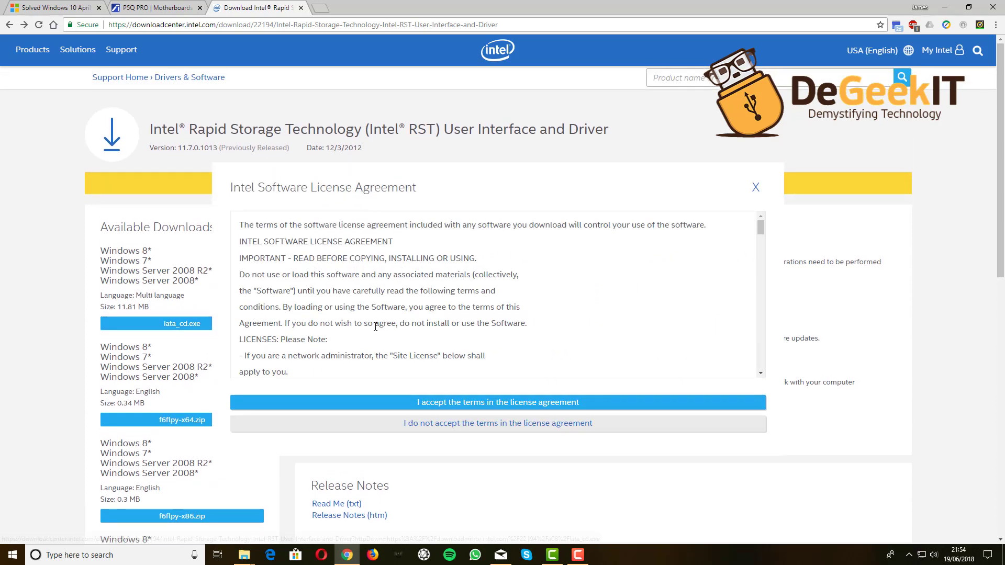
left_click(461, 403)
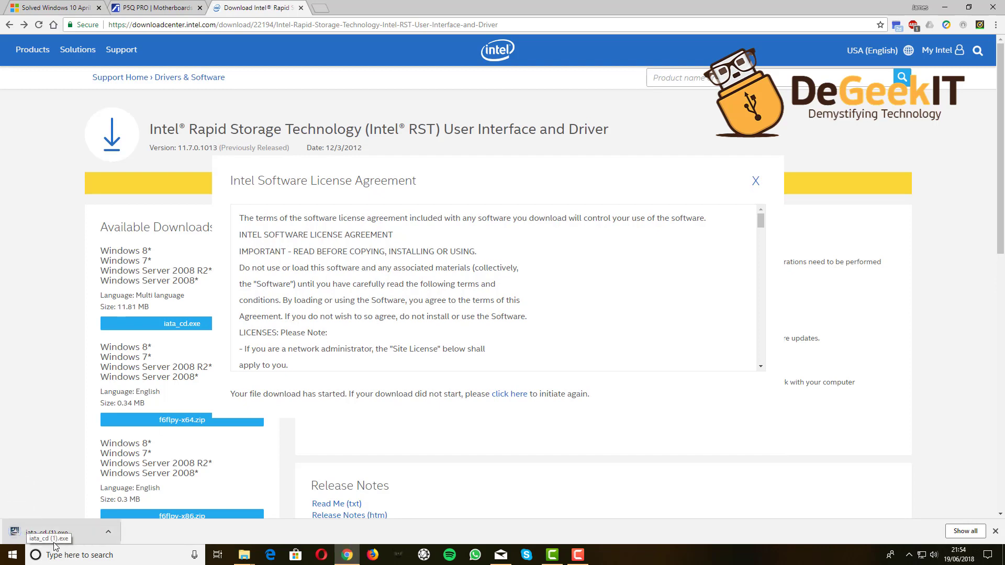
left_click(109, 531)
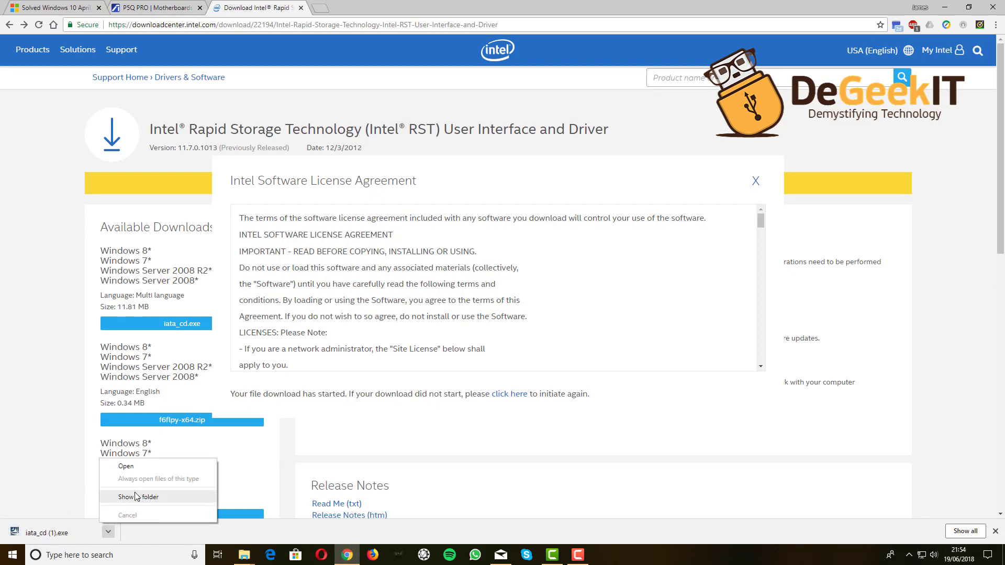
left_click(62, 532)
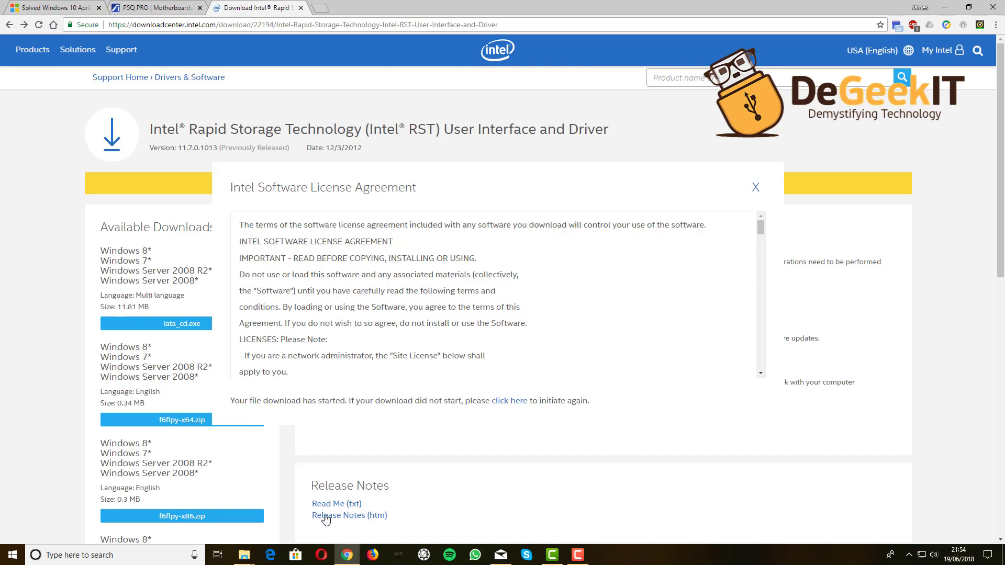
Create a system restore point described as 'Before RST'
left_click(133, 554)
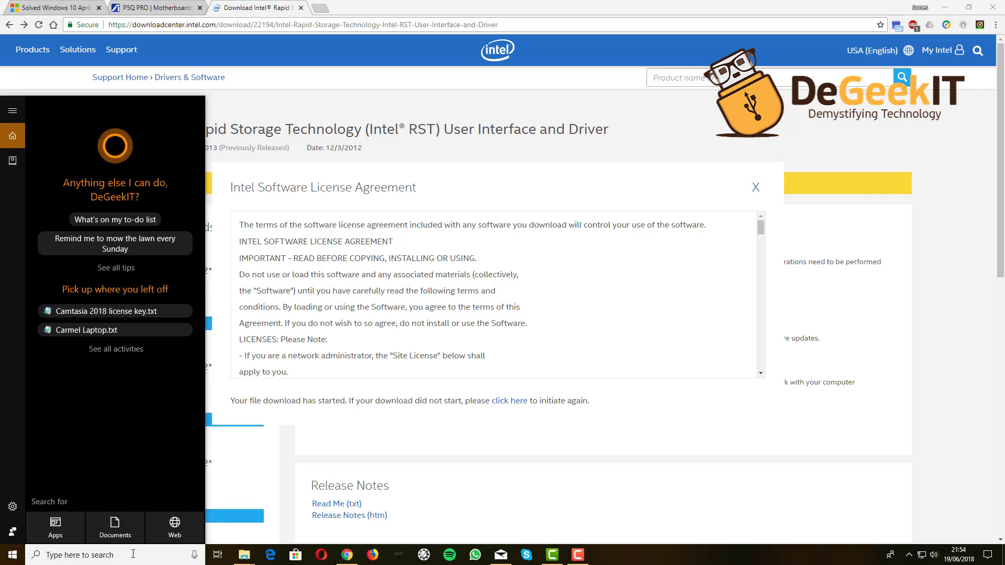
type("crea")
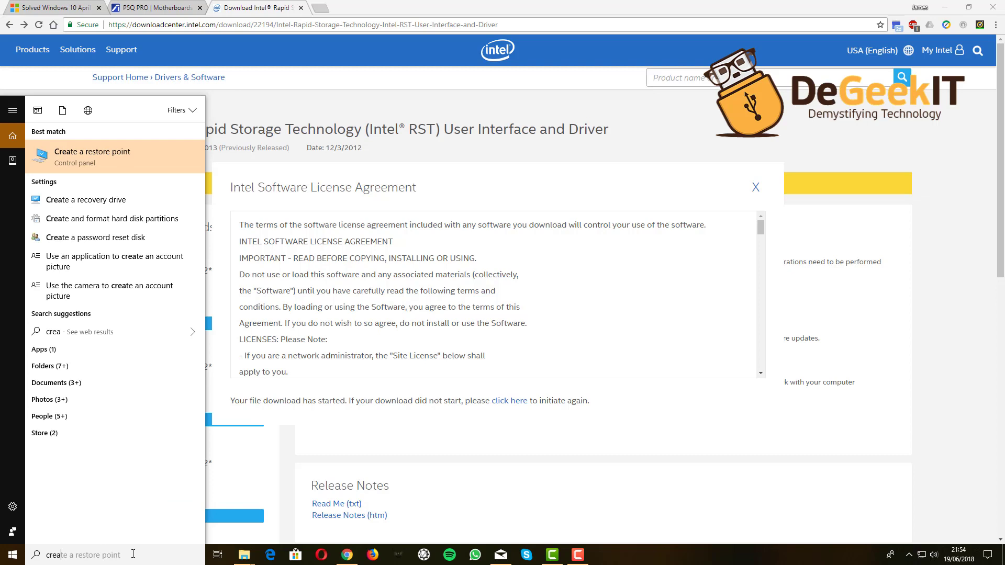
key("Return")
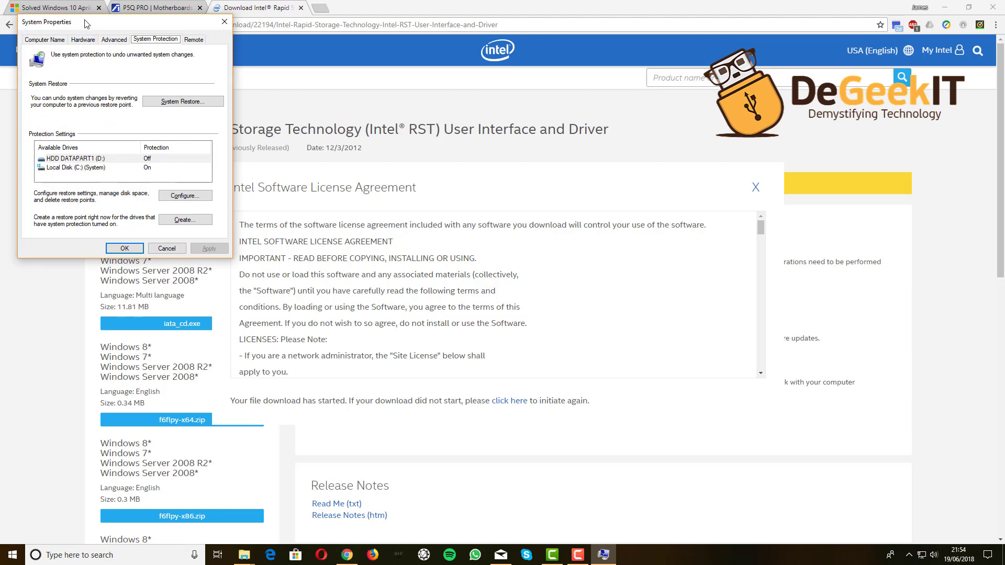
left_click_drag(86, 24, 234, 77)
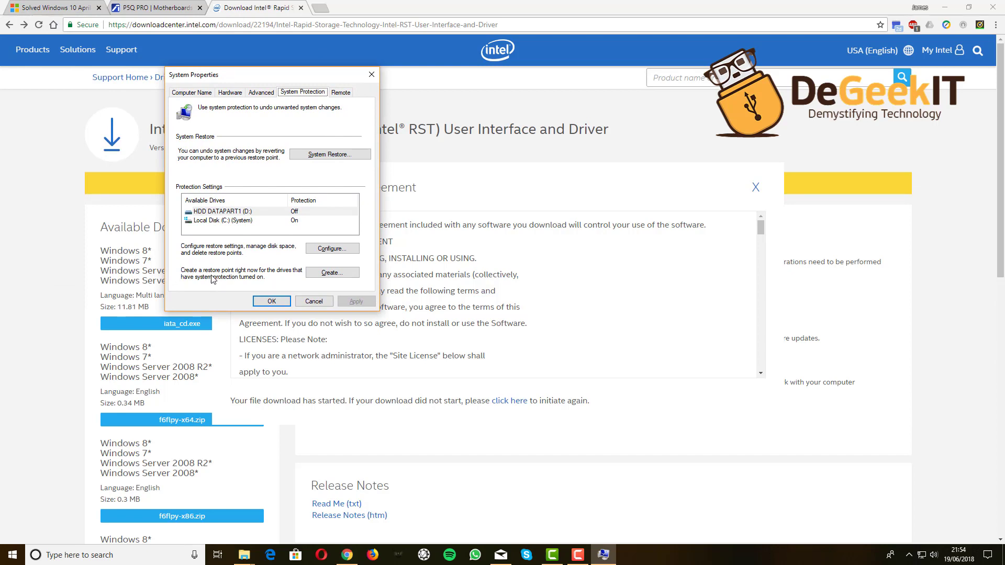
left_click(330, 274)
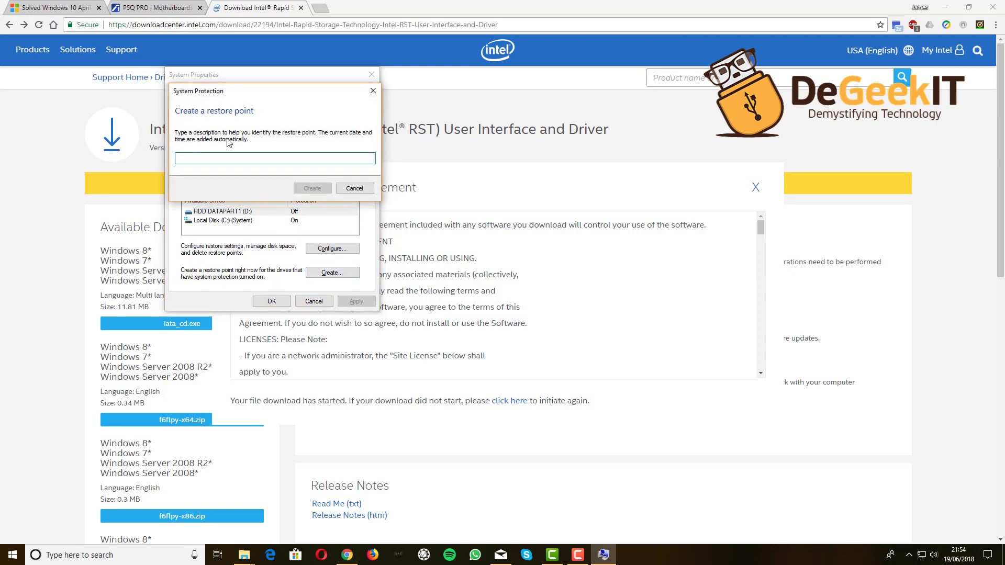
type("Before RST")
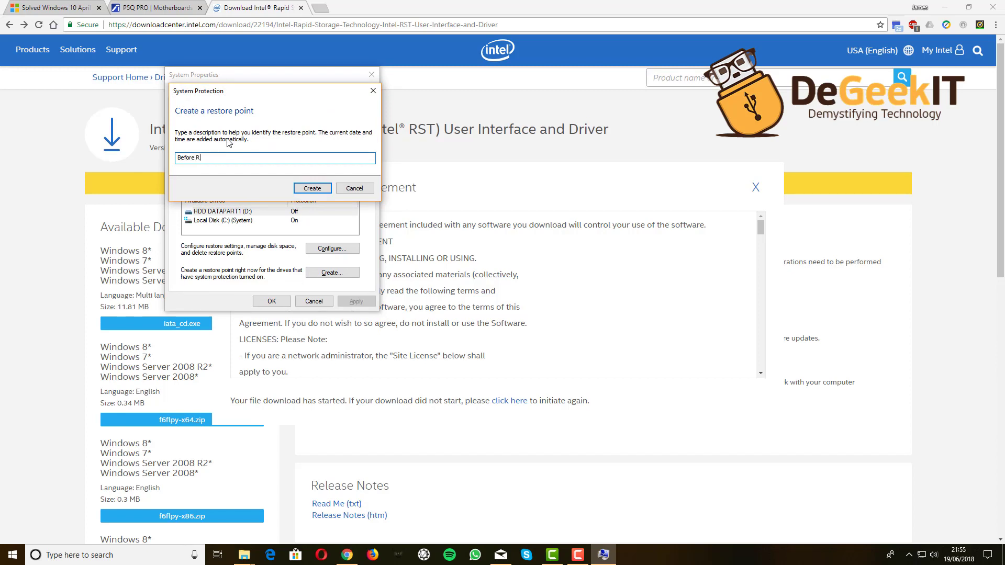
left_click(312, 188)
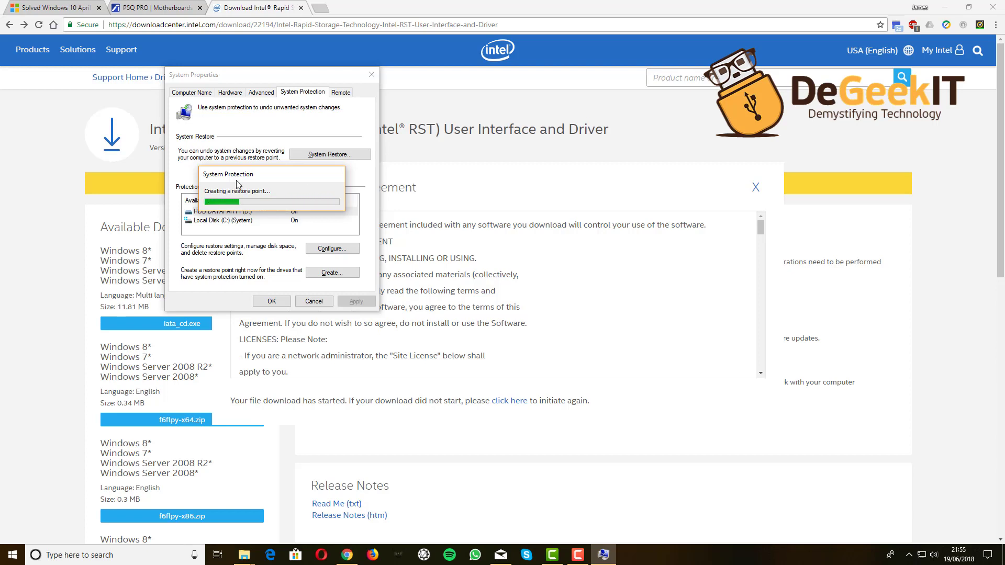
Glance at the Intel download page, then dismiss the restore point success message
left_click(531, 347)
scroll(470, 285, "down", 6)
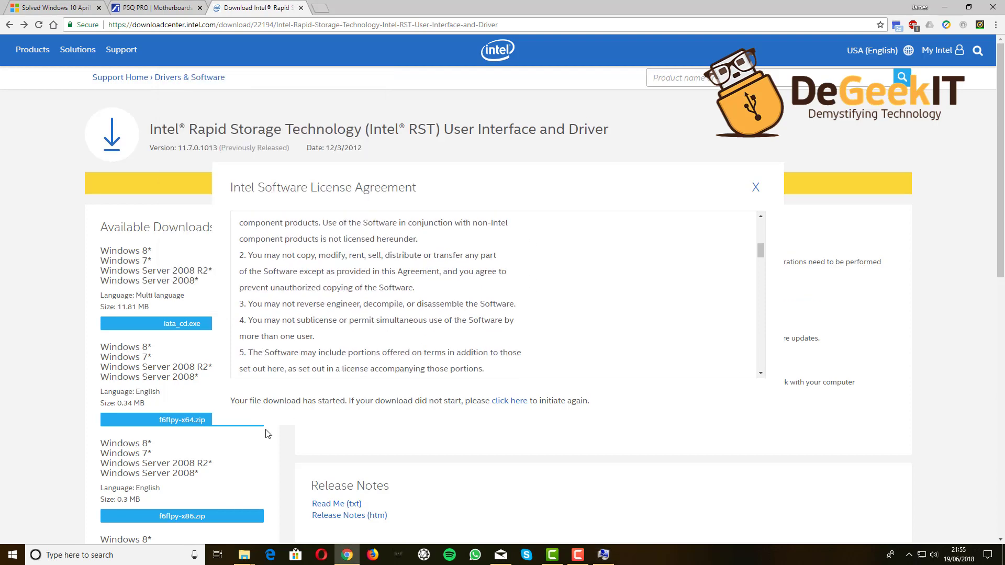
scroll(225, 498, "down", 2)
left_click(606, 554)
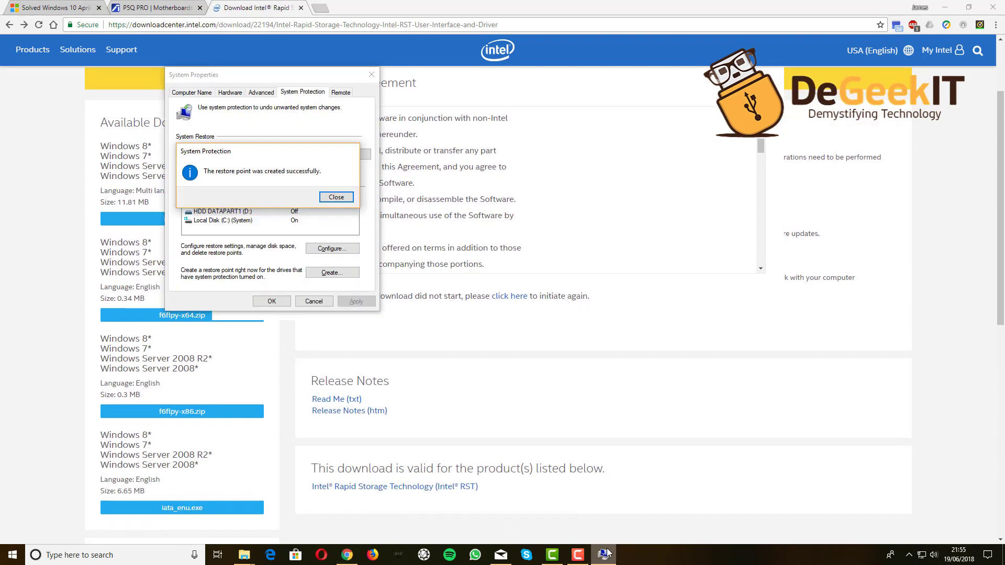
left_click(335, 197)
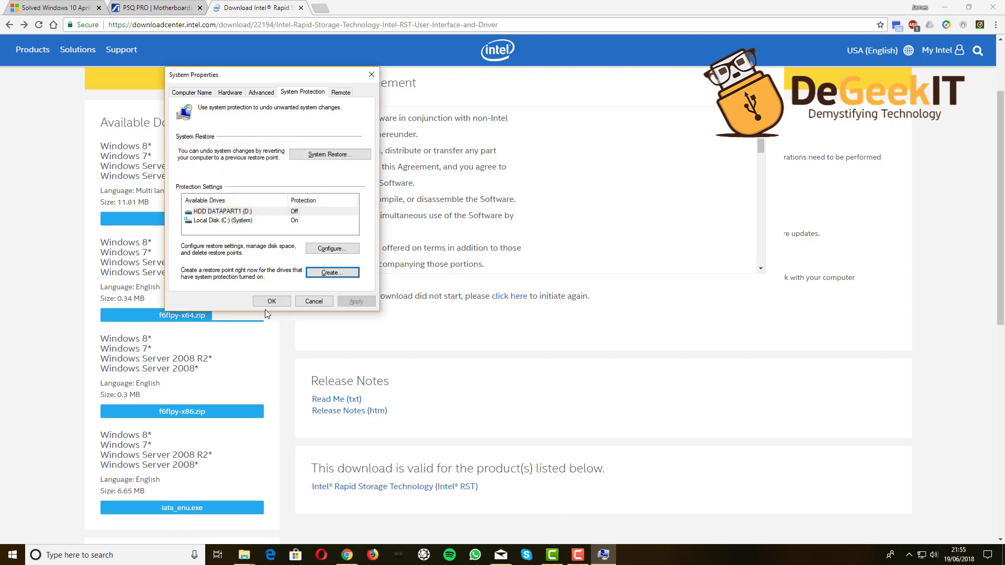
Close System Properties with OK
left_click(272, 301)
scroll(341, 424, "down", 2)
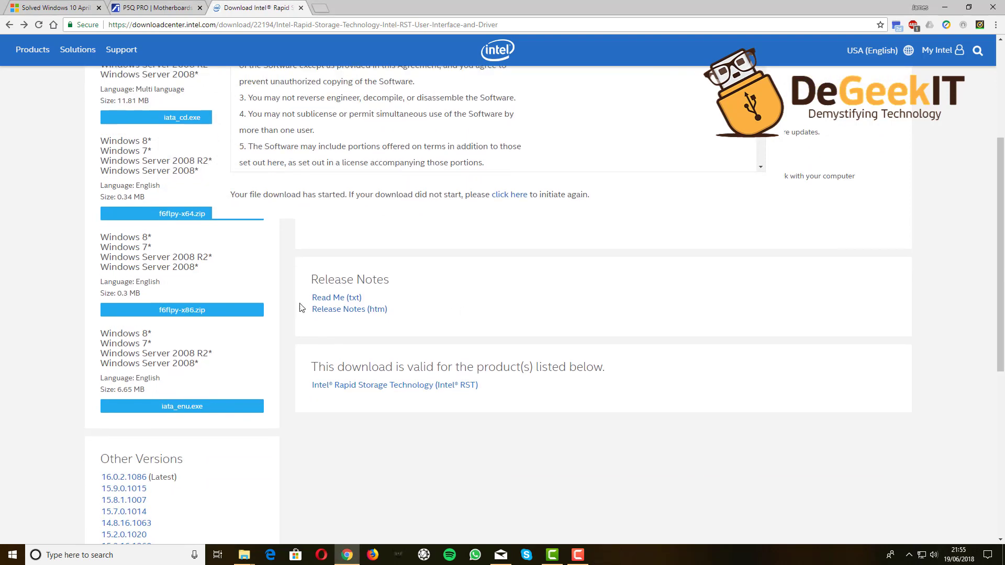
scroll(197, 258, "up", 4)
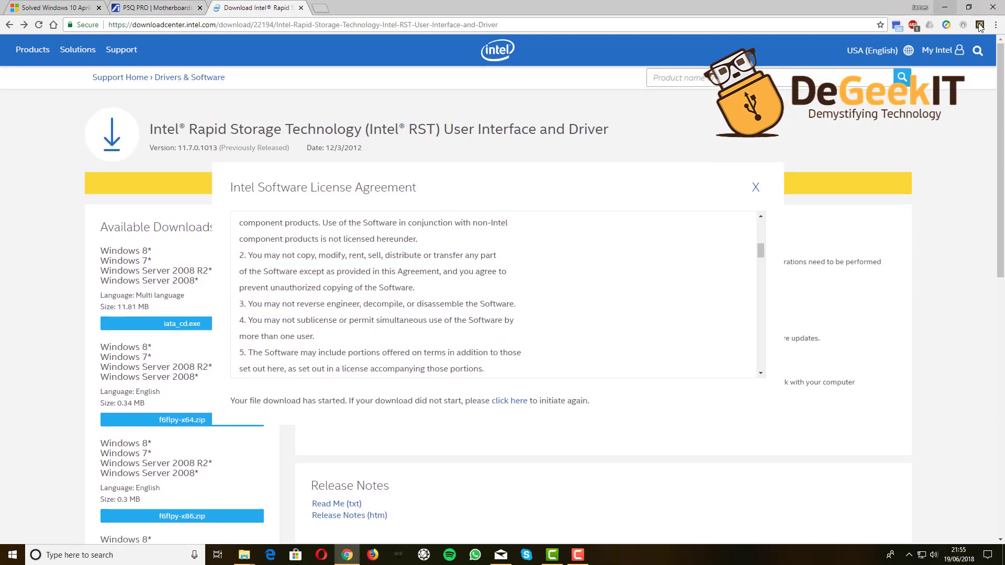
Open Chrome's Downloads page from the main menu, showing iata_cd (1).exe first
left_click(995, 24)
left_click(579, 400)
scroll(359, 377, "down", 5)
scroll(272, 344, "up", 4)
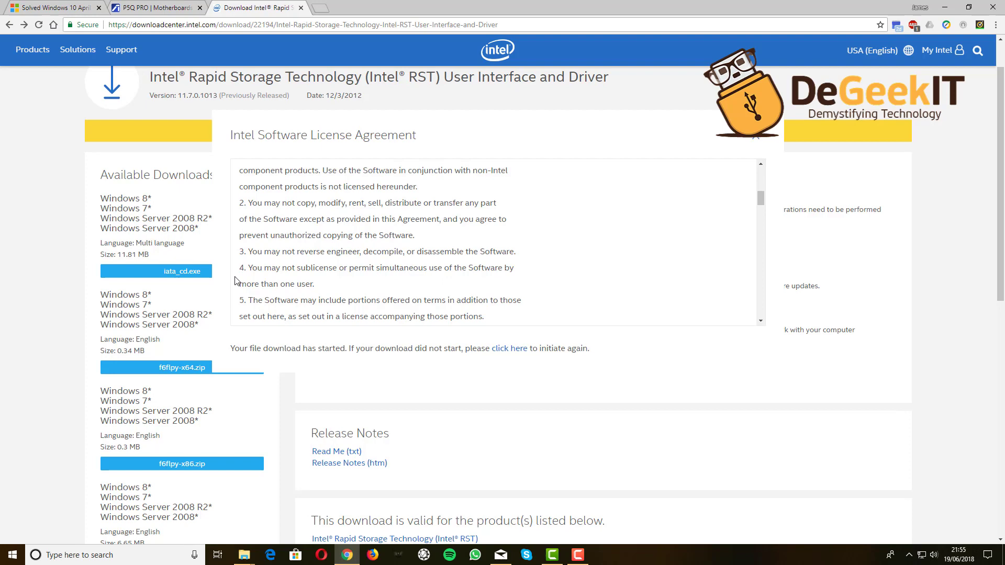
scroll(262, 309, "down", 10)
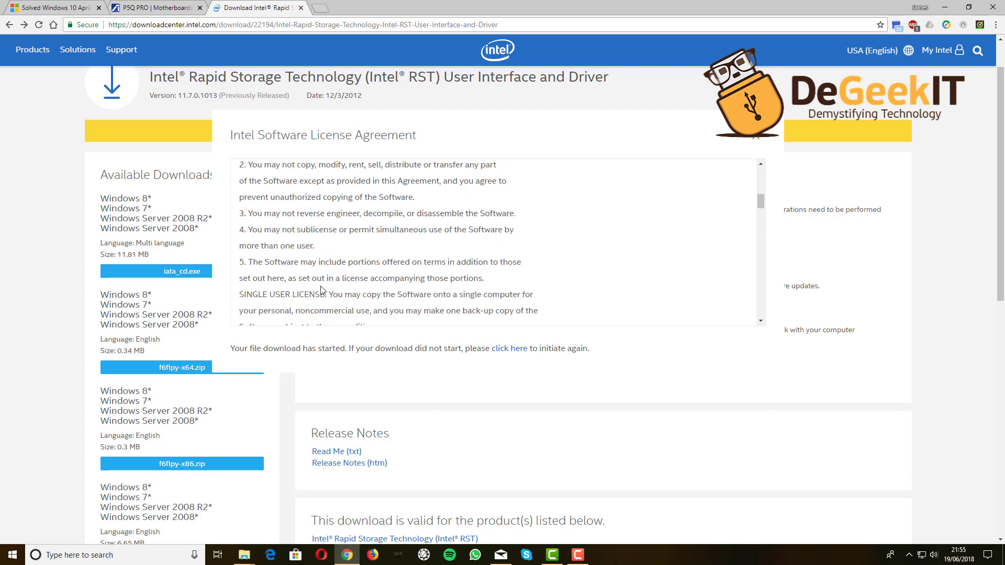
scroll(366, 293, "down", 1)
scroll(582, 255, "down", 3)
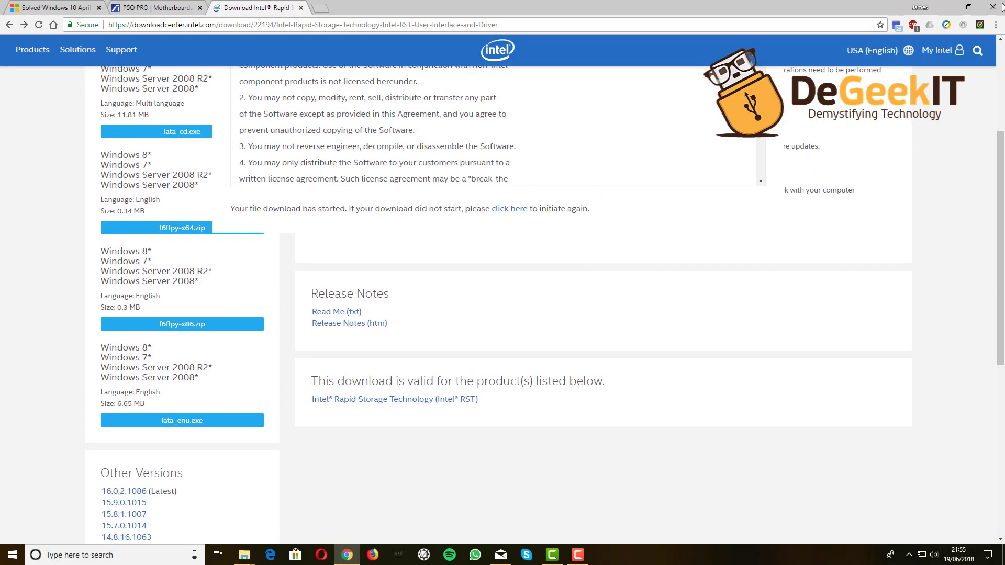
left_click(996, 26)
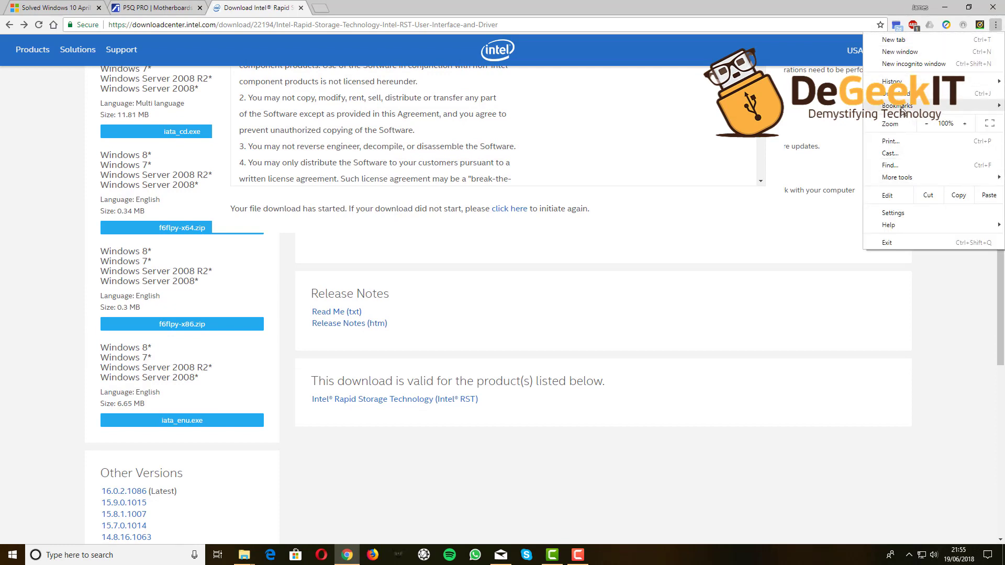
left_click(896, 94)
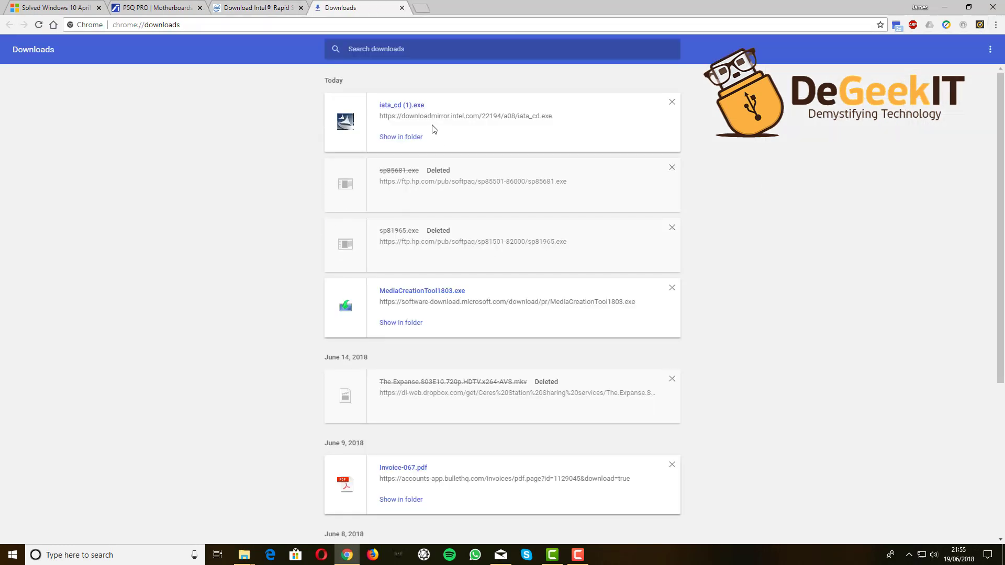
left_click(403, 106)
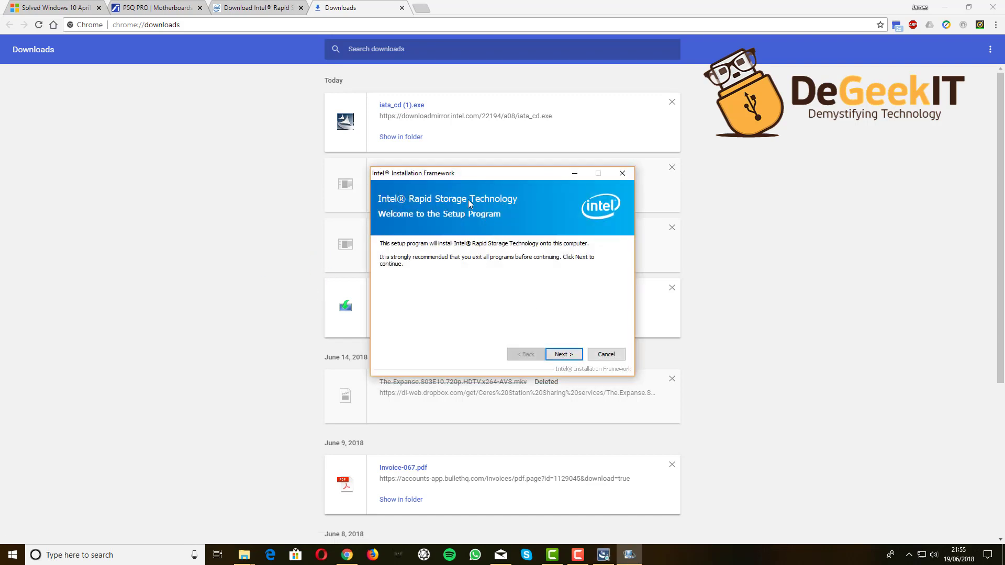
left_click(563, 356)
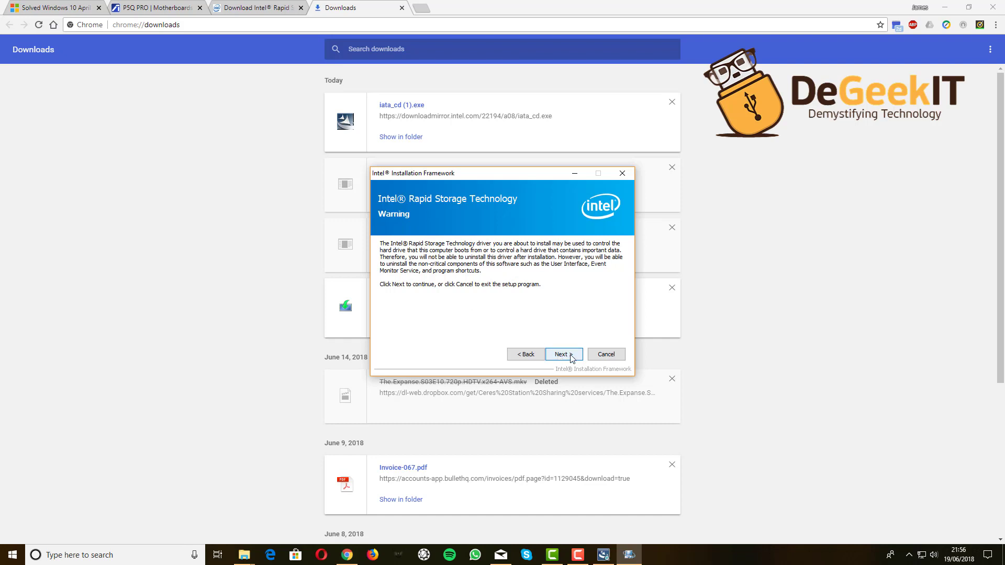
left_click(606, 356)
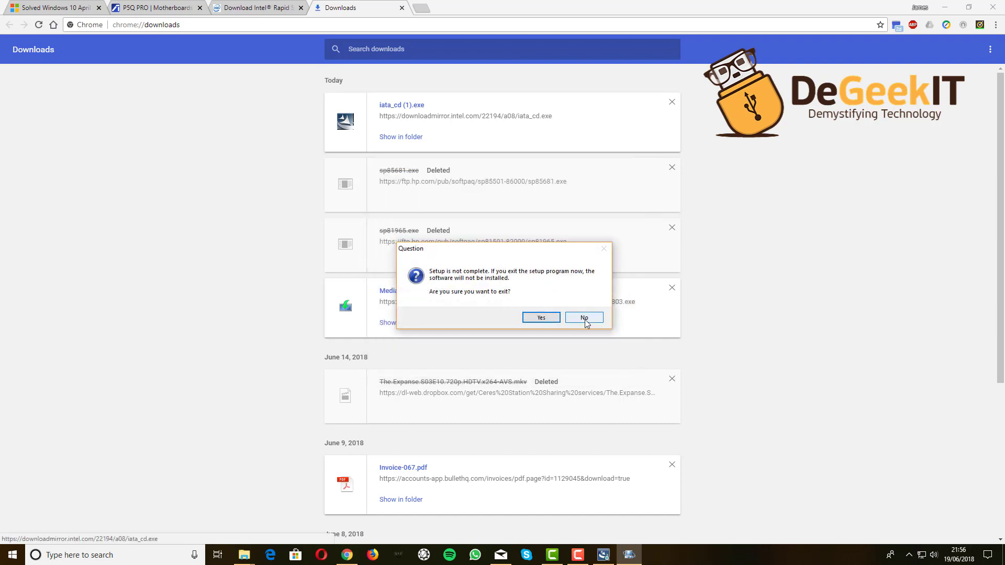
left_click(541, 319)
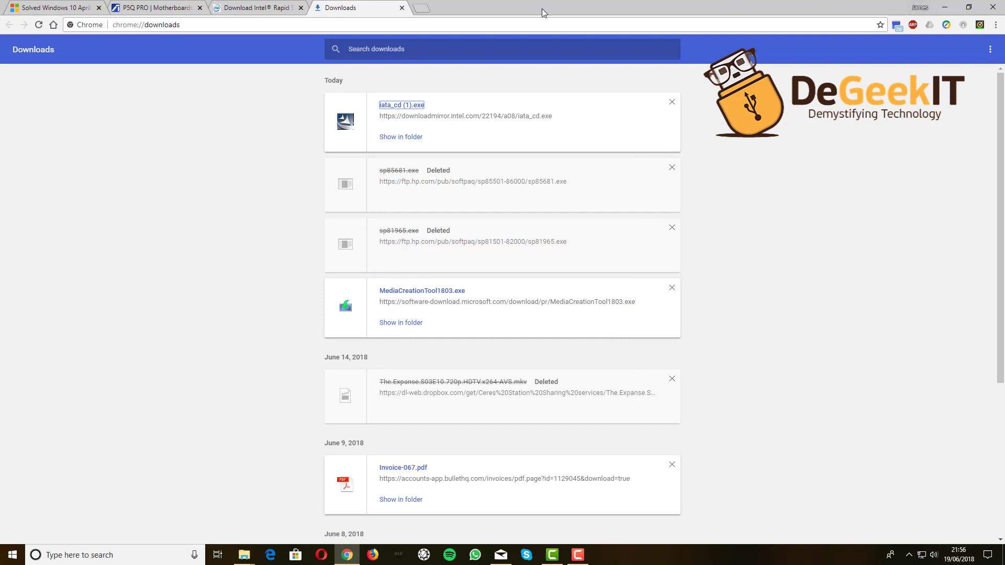
Close the Downloads tab and scroll through the Microsoft Community thread with the P5Q Pro reply draft
left_click(402, 8)
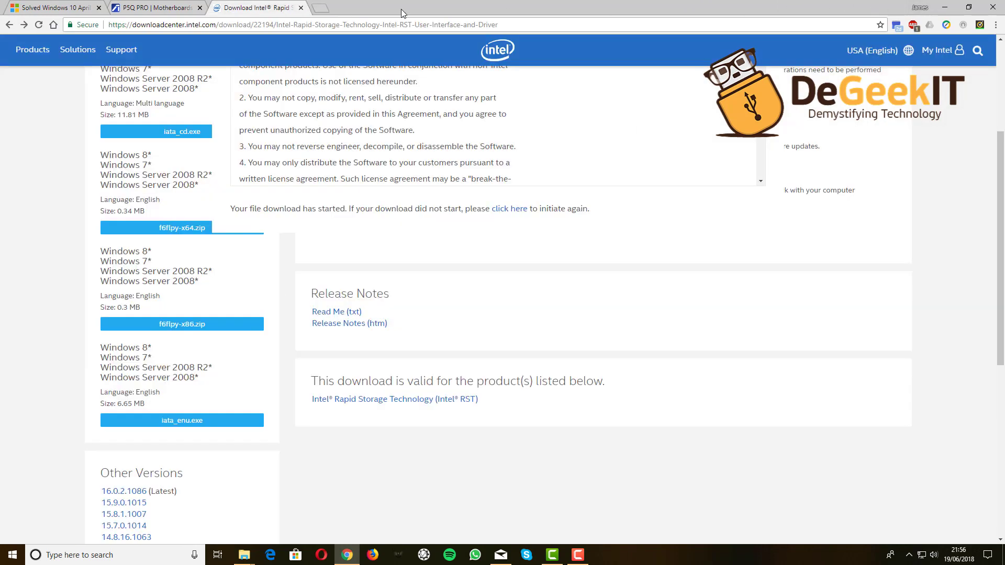
left_click(42, 8)
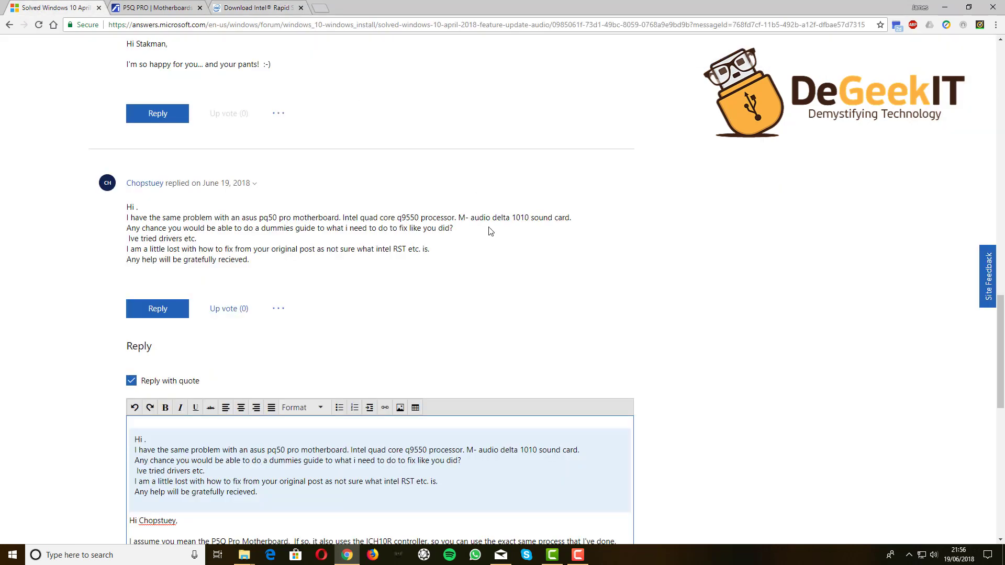
scroll(487, 228, "down", 1)
scroll(385, 187, "up", 3)
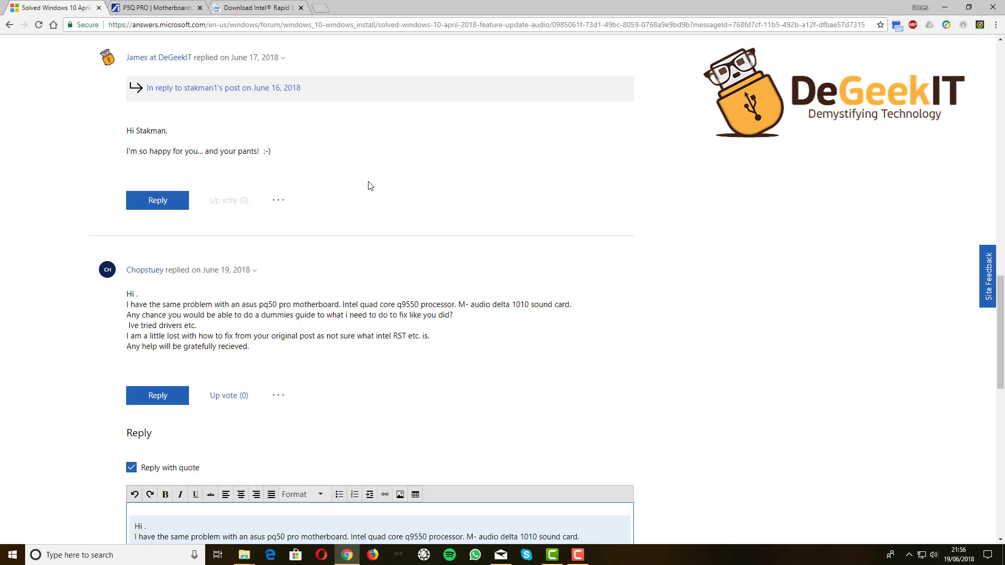
scroll(501, 325, "down", 4)
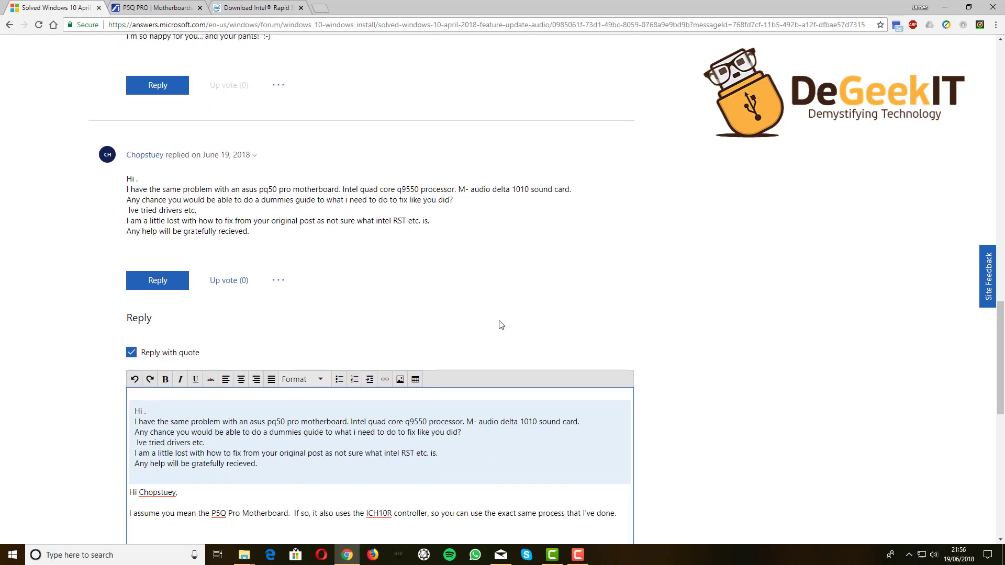
scroll(501, 325, "up", 2)
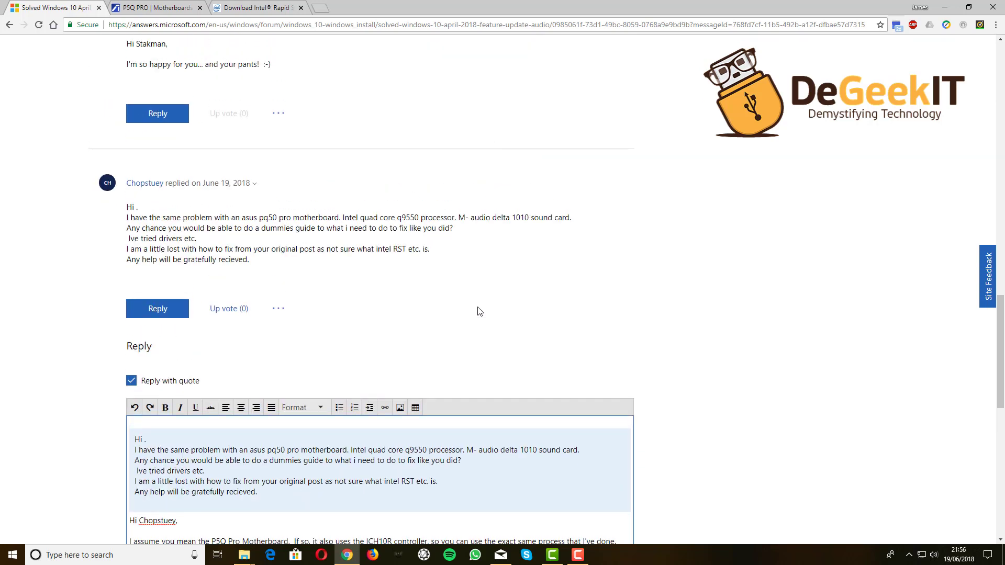